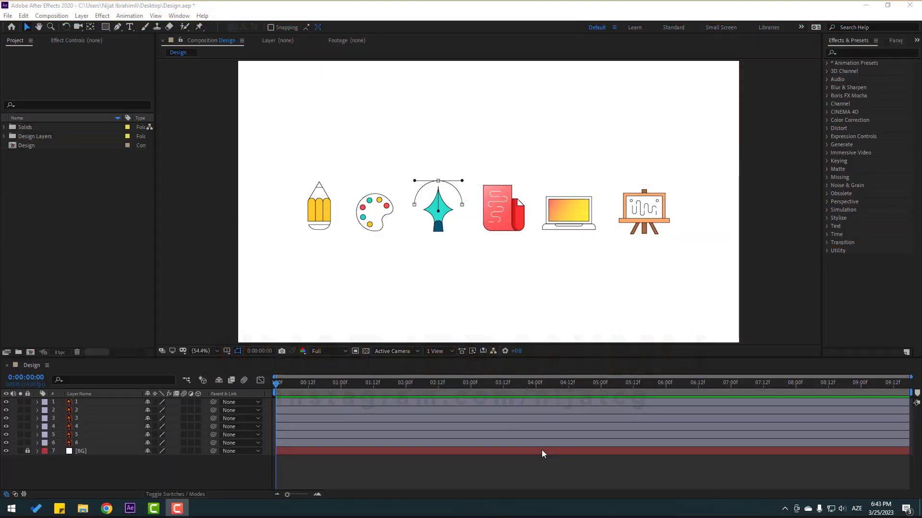
Step: Create a text layer reading 'DESIGN' above the row of icons
click(131, 28)
click(332, 104)
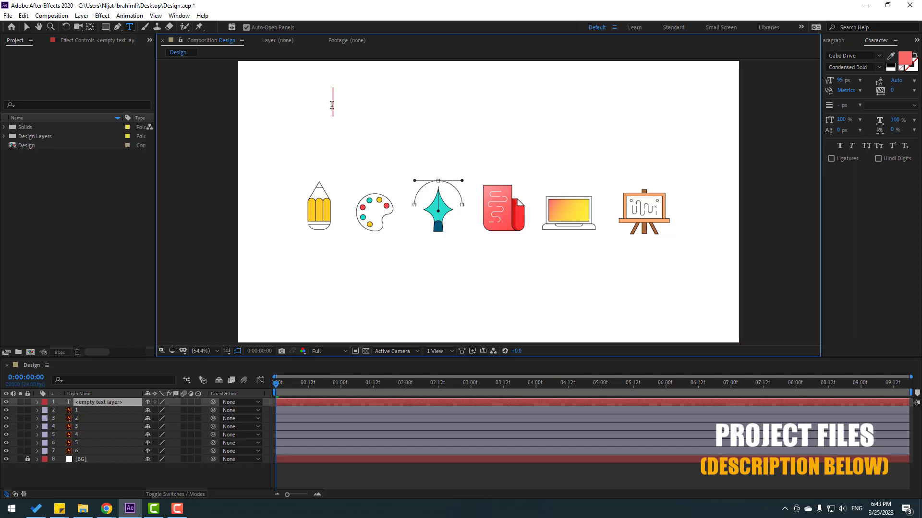
text(DESIGN)
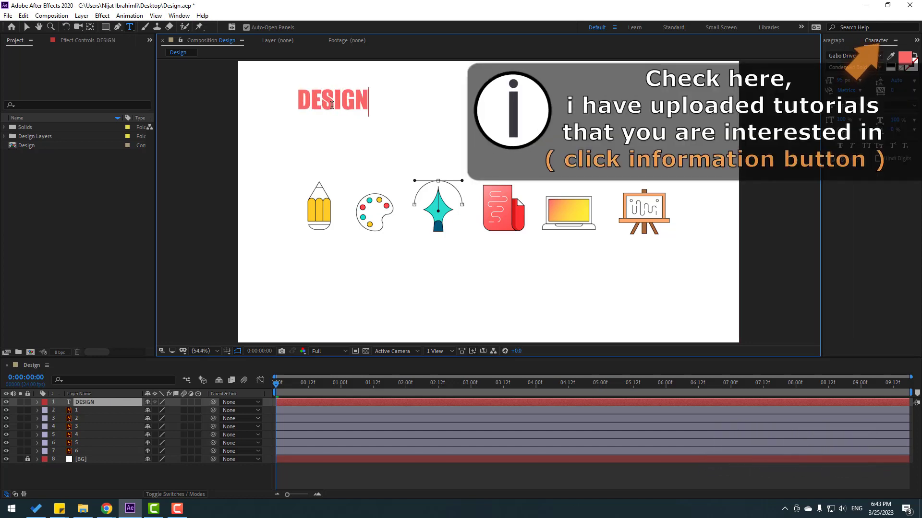
key(Escape)
key(v)
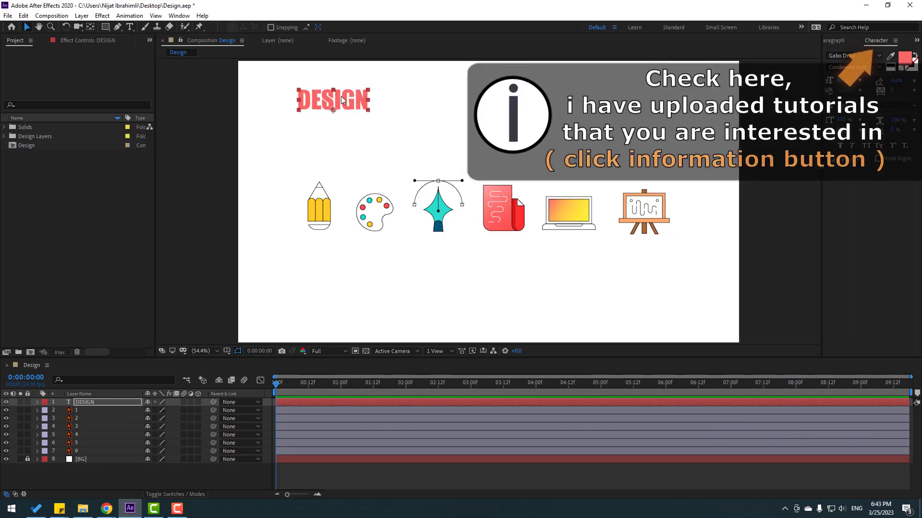
Step: Zoom and pan the viewer to inspect the DESIGN lettering, then return to 50% view
scroll(397, 140, up, 5)
drag(397, 140, 521, 202)
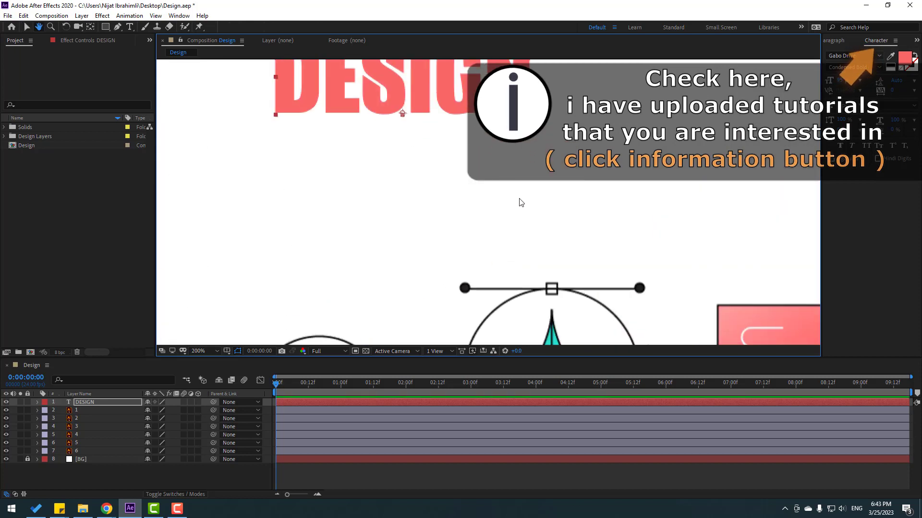
key(period)
key(v)
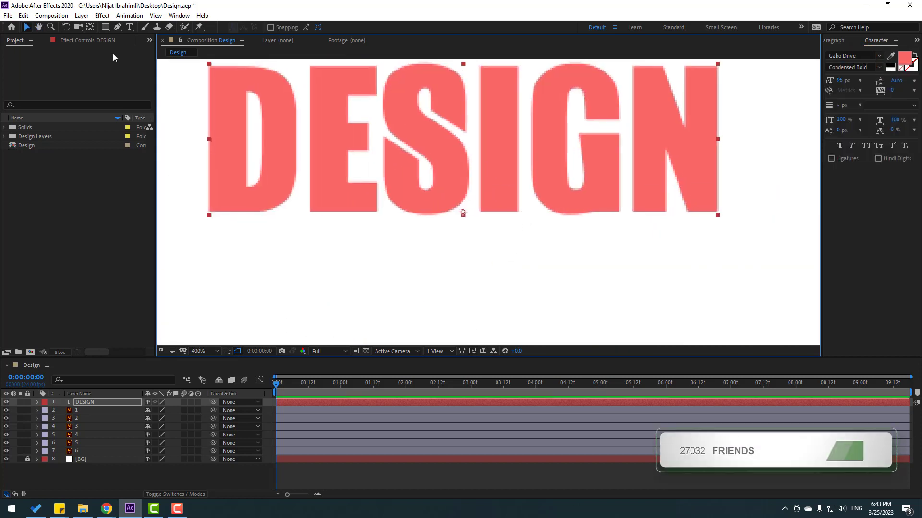
click(92, 27)
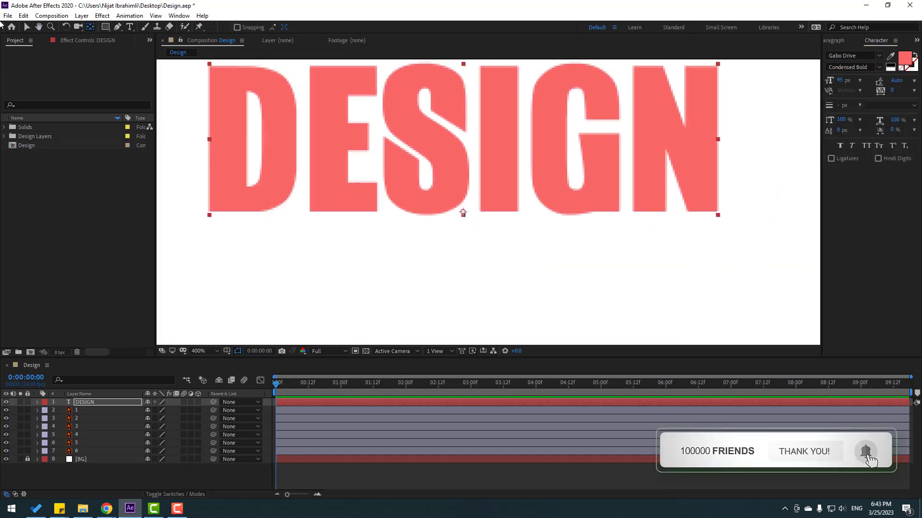
click(26, 27)
key(comma)
key(comma)
key(comma)
key(comma)
key(comma)
key(comma)
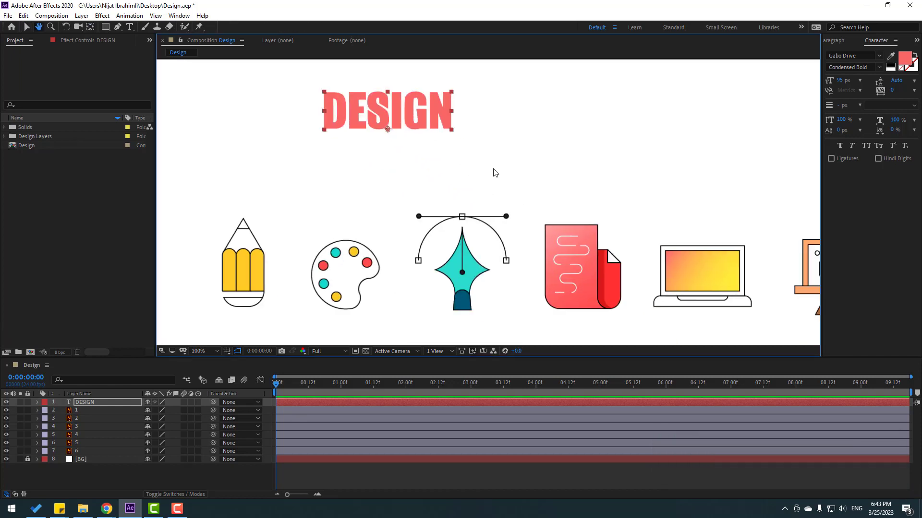
key(period)
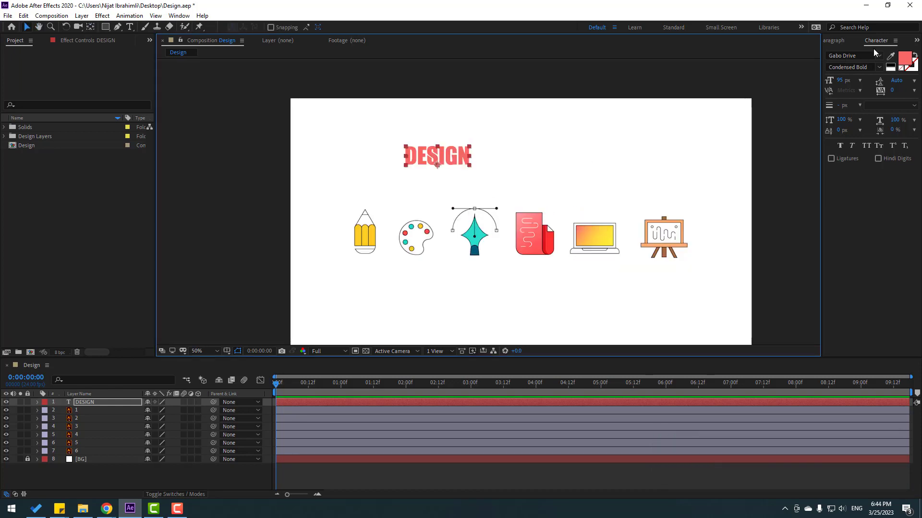
Step: Enlarge DESIGN, move it down onto the icon row, and show title/action safe guides
drag(841, 81, 893, 78)
drag(417, 129, 501, 211)
click(228, 350)
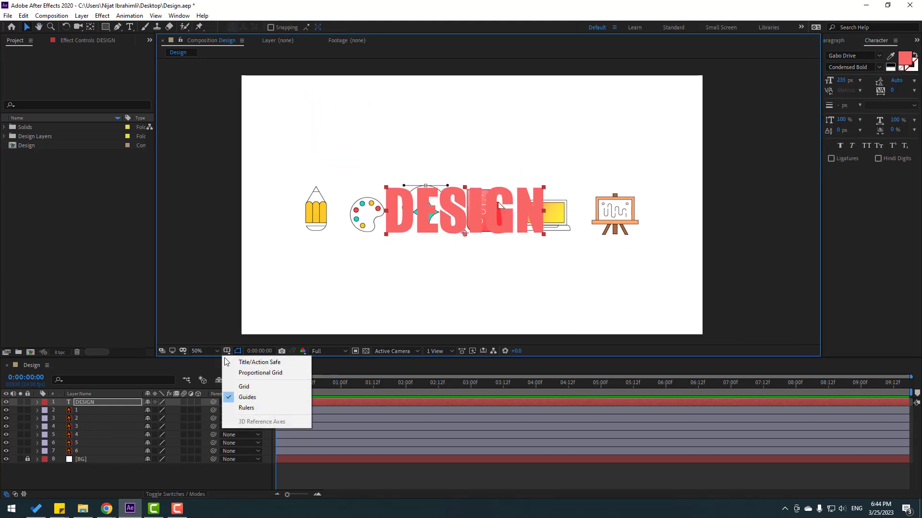
click(274, 363)
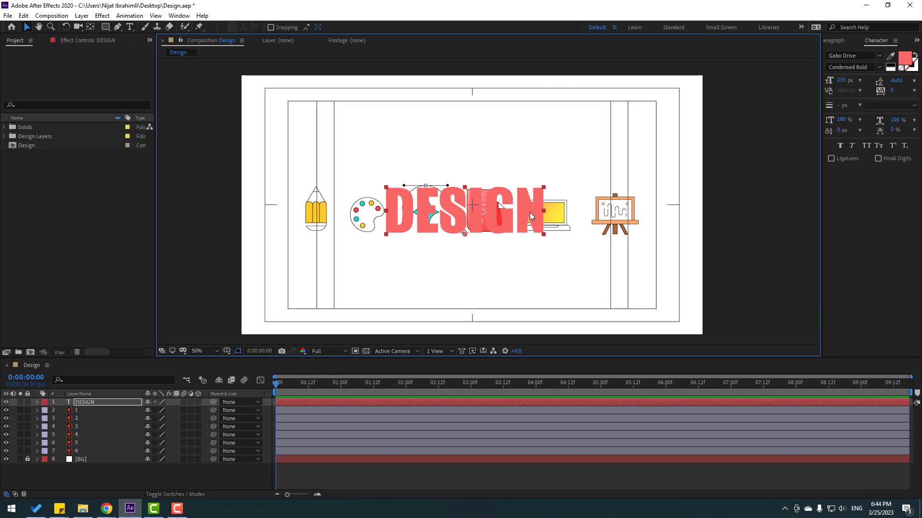
Step: Set DESIGN to 305 px and move its layer beneath the icon layers
drag(845, 83, 540, 220)
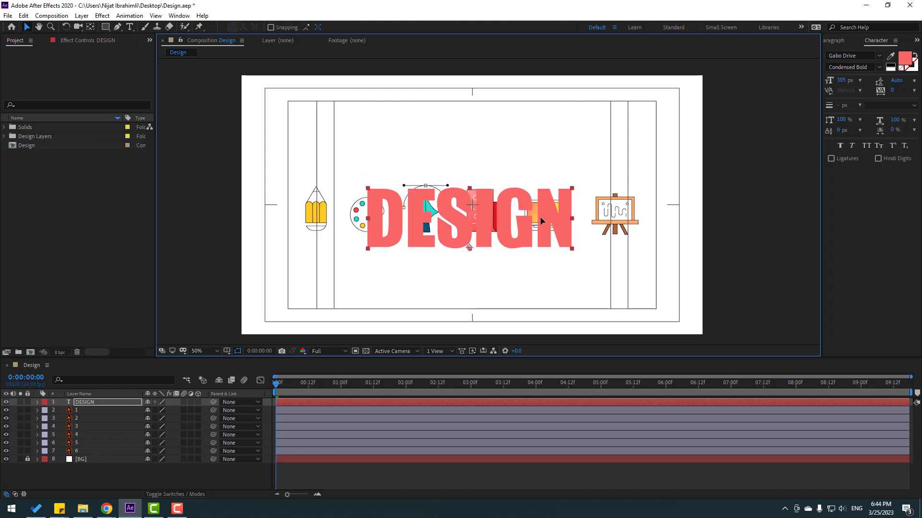
click(151, 398)
drag(82, 404, 97, 454)
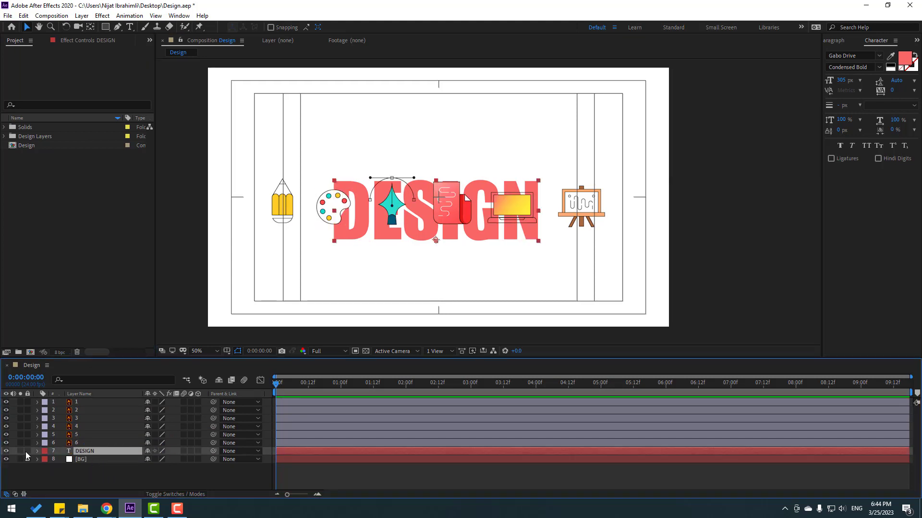
Step: Lock the DESIGN layer and shift all six icons together across the lettering
click(28, 452)
scroll(488, 241, up, 2)
scroll(564, 223, down, 2)
drag(612, 144, 333, 220)
click(353, 263)
key(period)
Step: Slide the pen-nib, document, laptop and easel icons left so they pack tightly together
drag(477, 216, 406, 210)
drag(583, 224, 463, 224)
drag(668, 231, 511, 232)
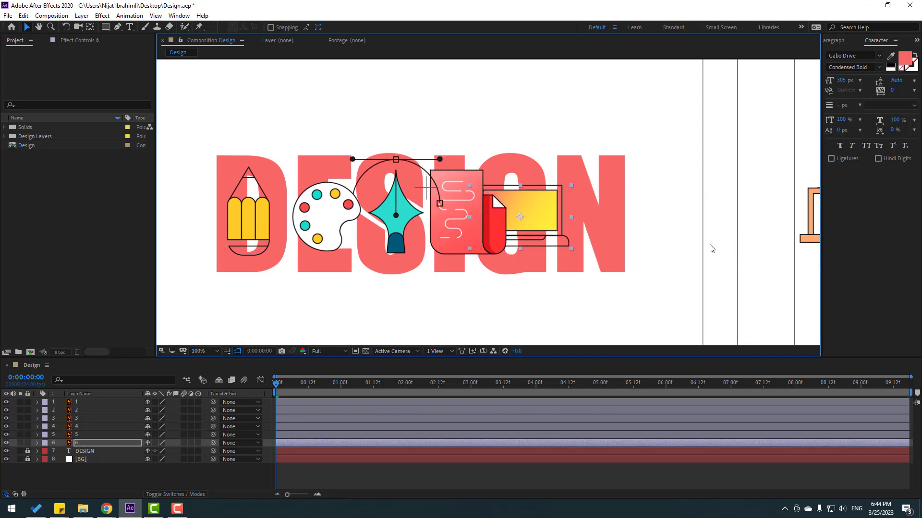
scroll(709, 247, right, 4)
drag(737, 224, 495, 223)
key(Return)
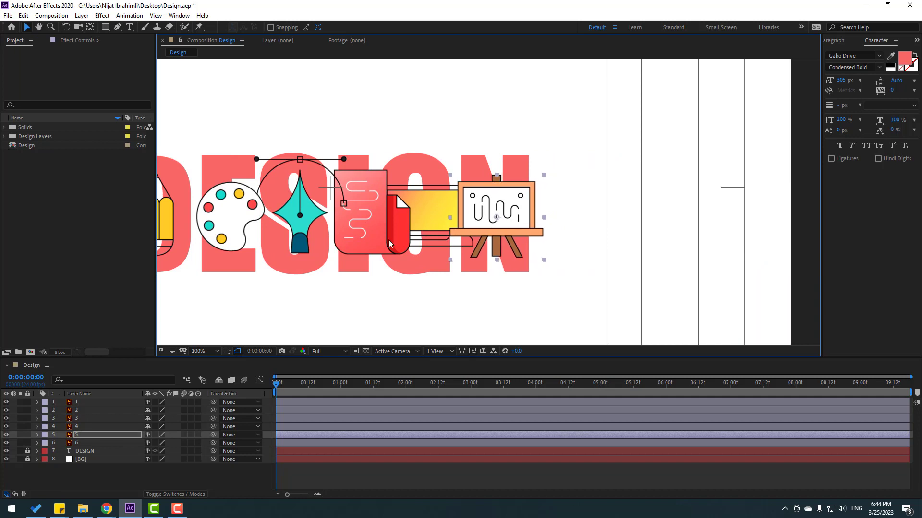
scroll(388, 240, left, 5)
Step: Nudge the palette, pen-nib and document icons slightly left, then zoom out to 50%
drag(342, 214, 337, 213)
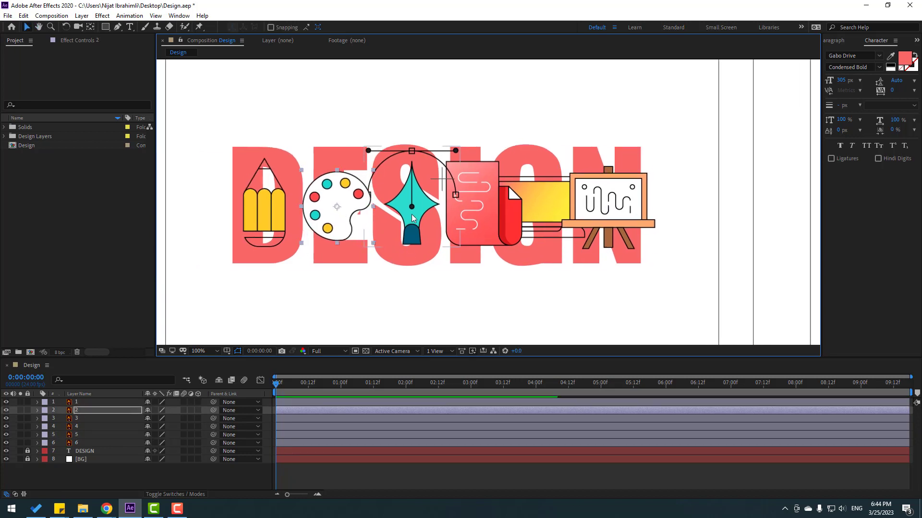
drag(414, 218, 408, 217)
drag(509, 220, 502, 218)
click(502, 214)
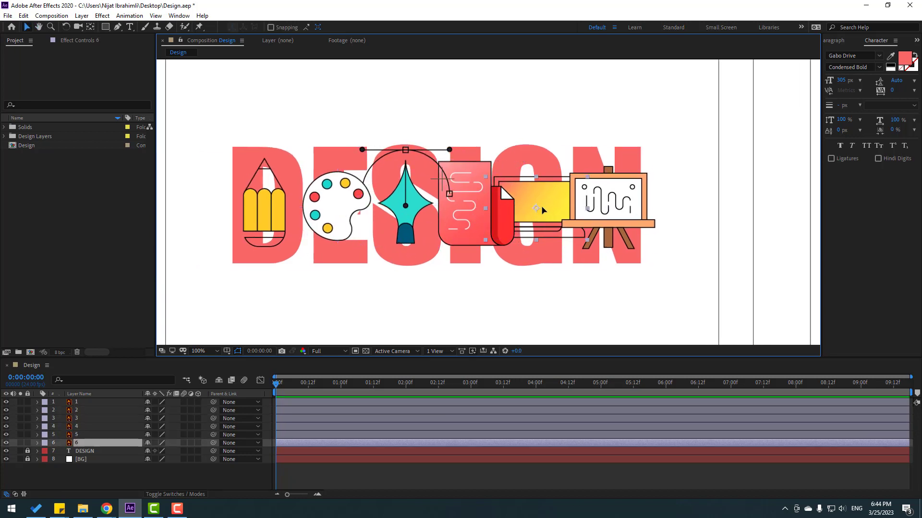
key(comma)
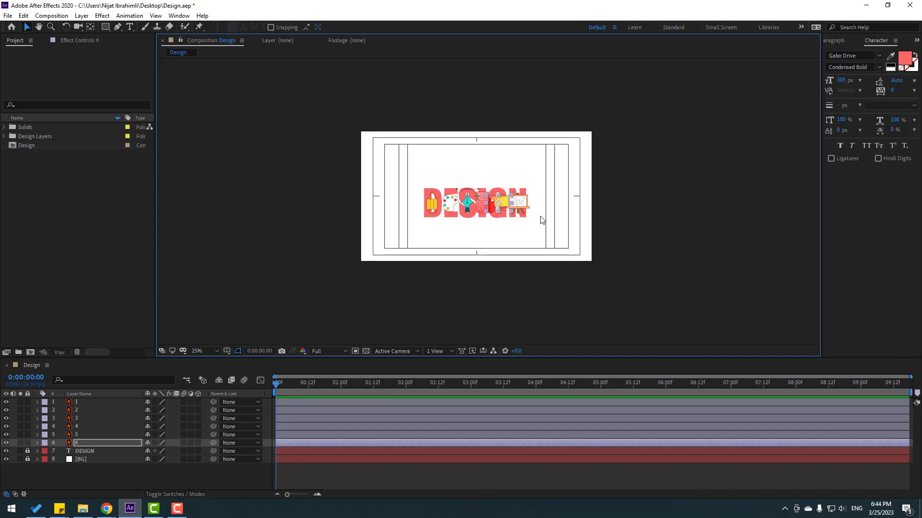
click(104, 473)
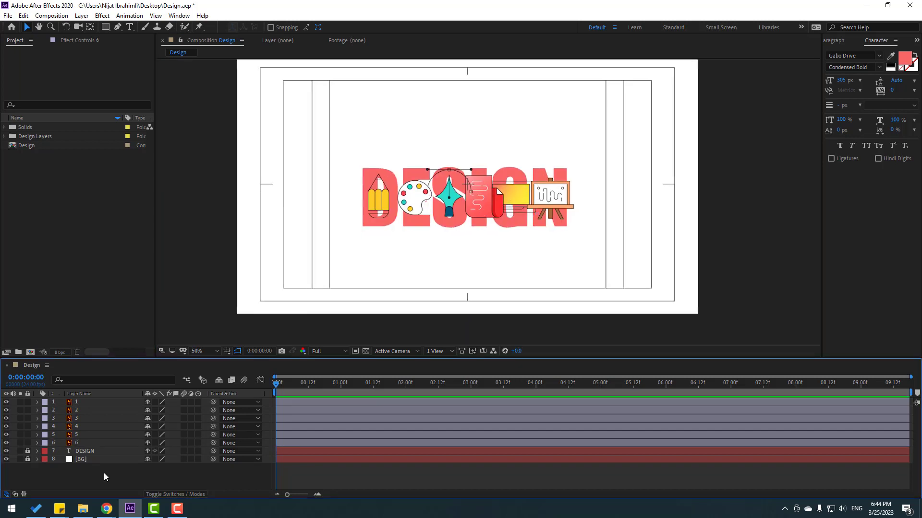
Step: Set the pencil's starting Position keyframe at Y 820.2, below the lettering, at frame 0
click(377, 213)
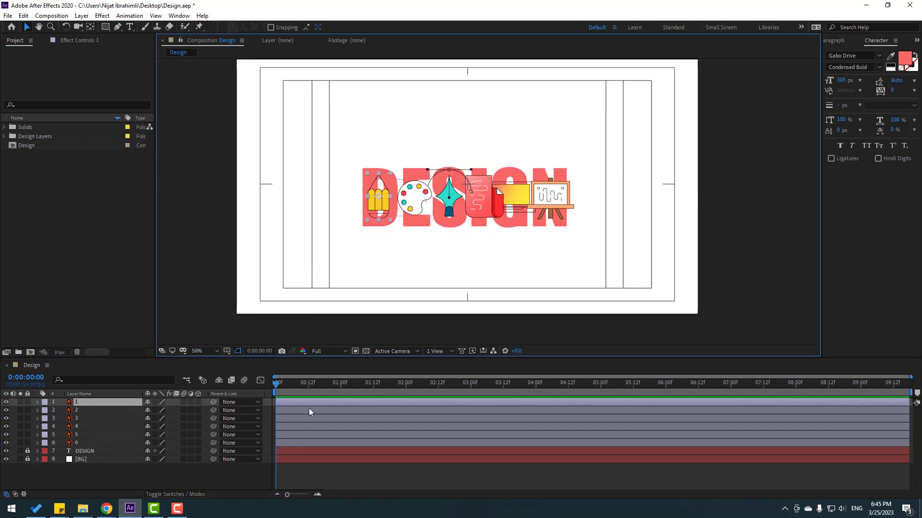
key(p)
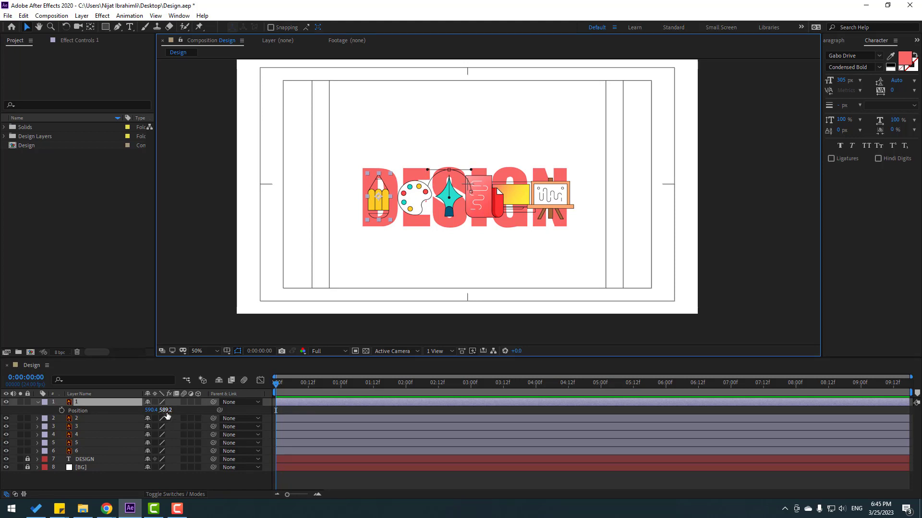
drag(167, 416, 294, 397)
click(61, 410)
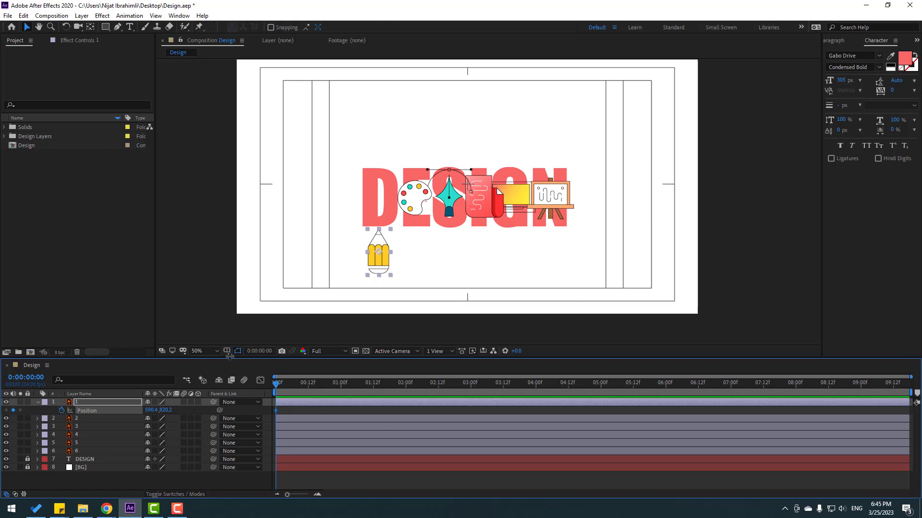
Step: Keyframe the pencil up to Y 170.2 at frame 10, then back to about 581 at frame 20
click(261, 351)
text(+)
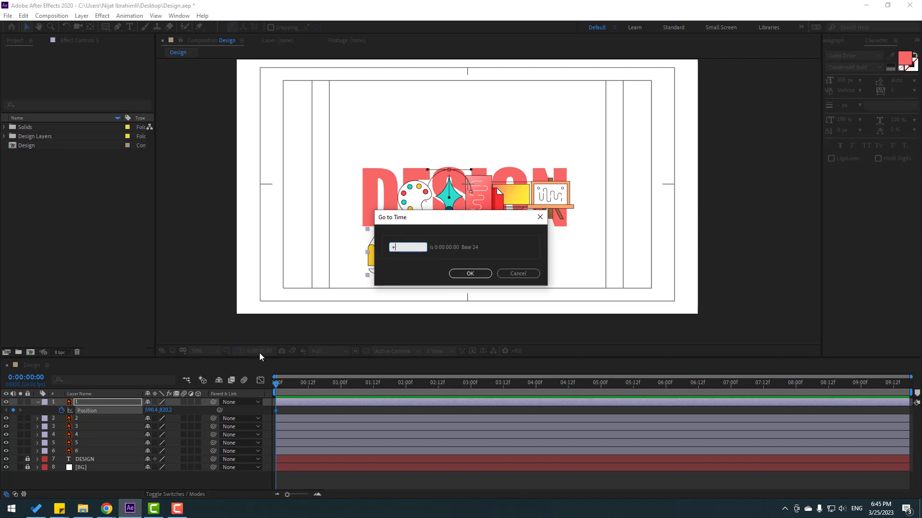
text(10)
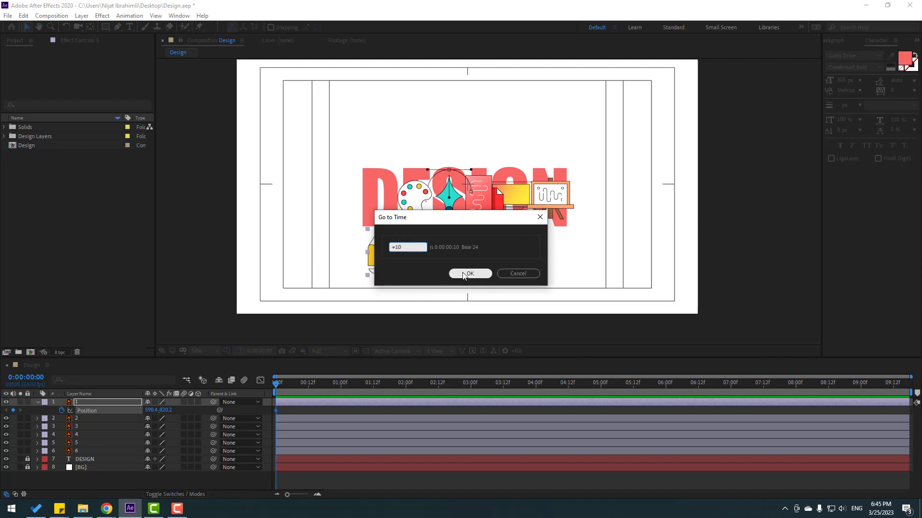
click(470, 273)
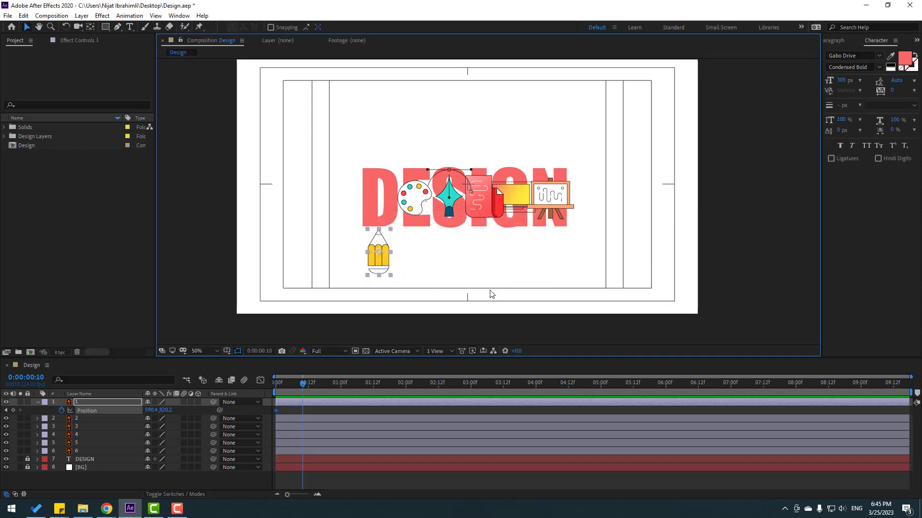
drag(165, 414, 38, 414)
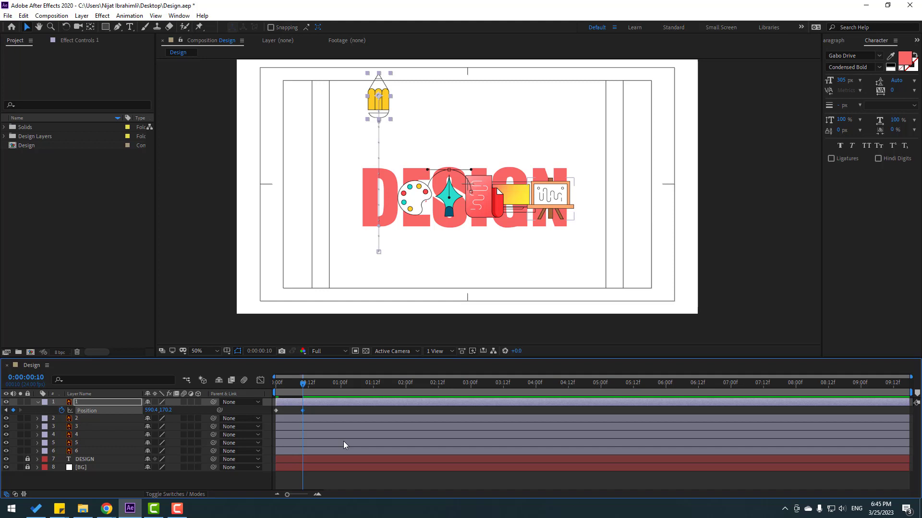
key(shift+Page_Down)
key(ctrl+v)
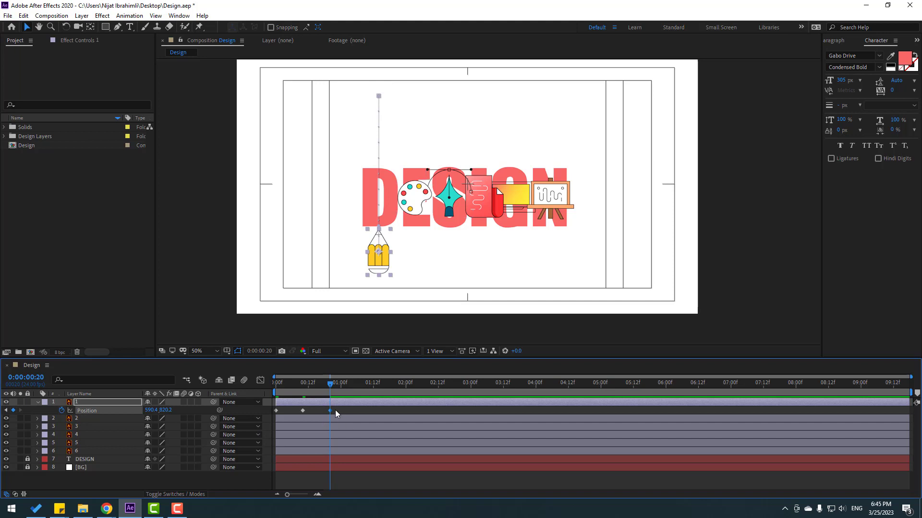
drag(141, 413, 48, 416)
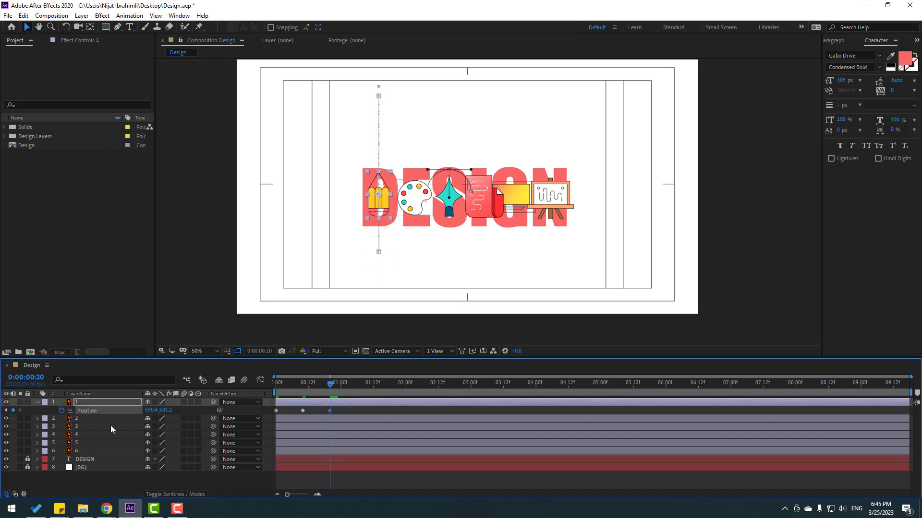
Step: Apply Easy Ease to the pencil's three Position keyframes and preview the motion
drag(337, 410, 264, 419)
right_click(276, 411)
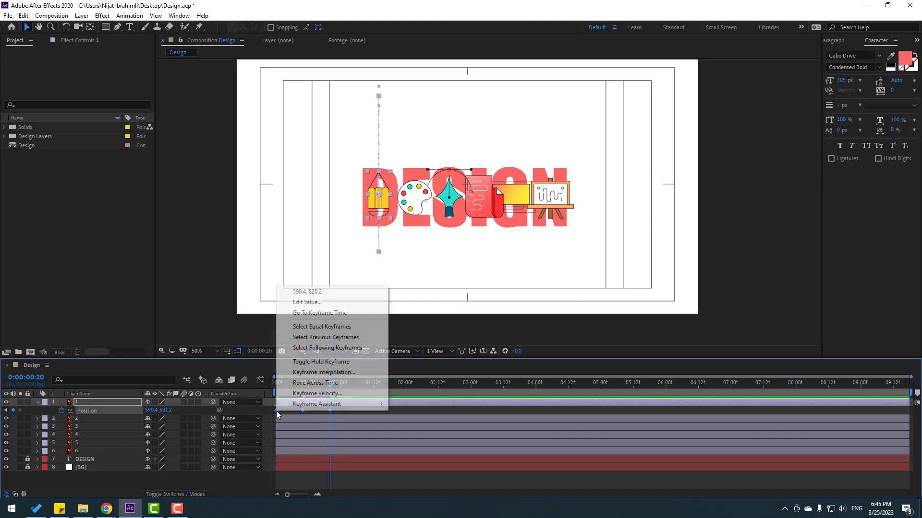
mouse_move(283, 405)
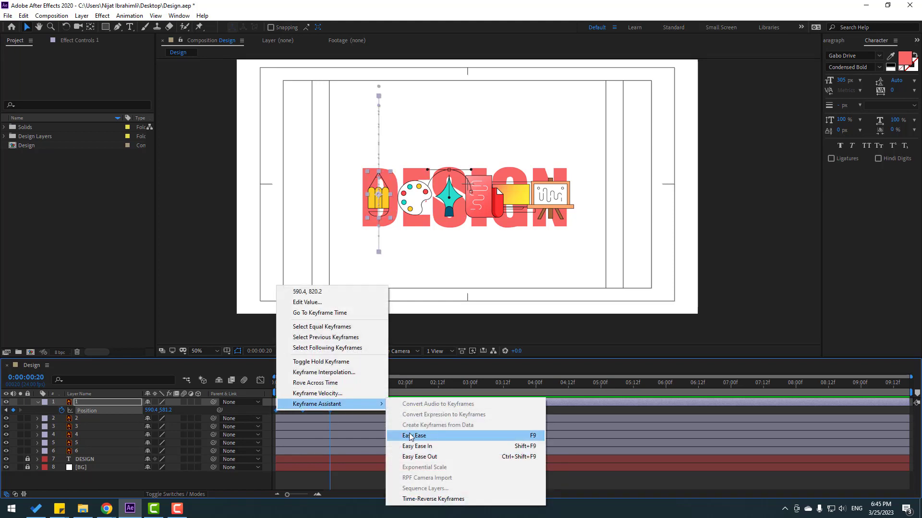
click(531, 436)
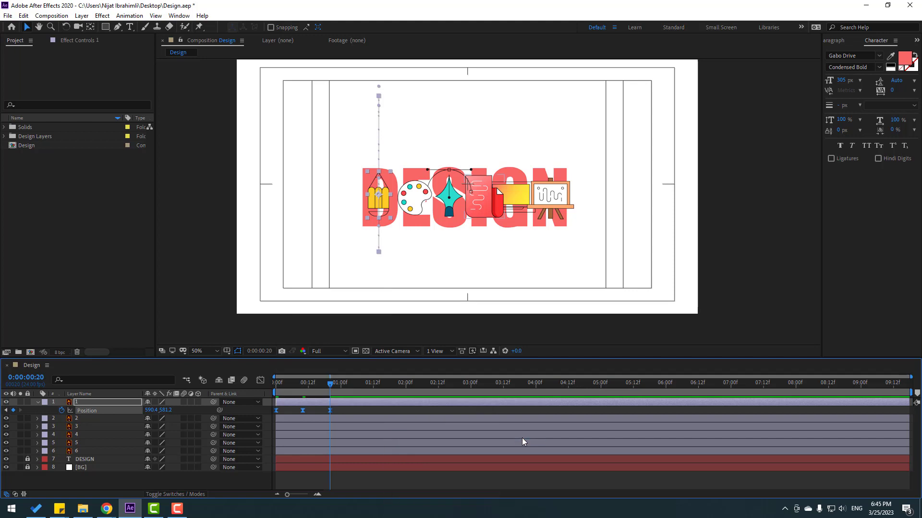
key(space)
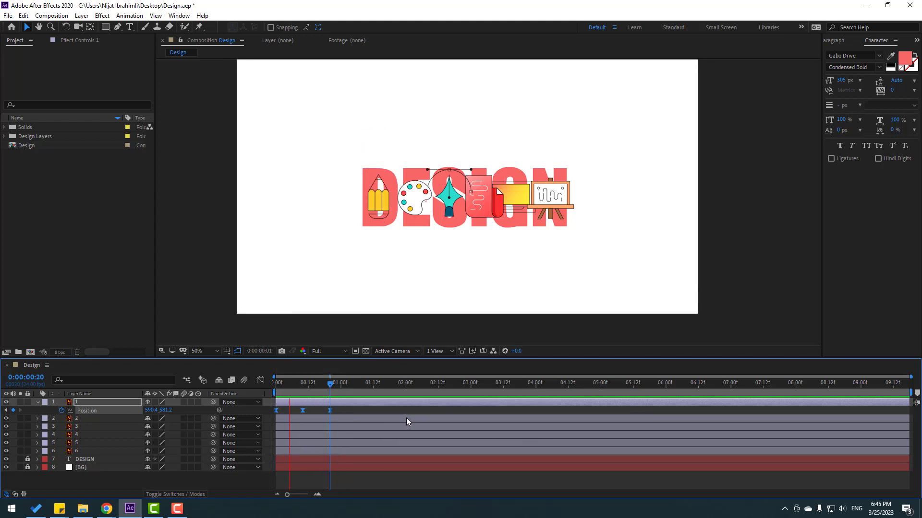
key(space)
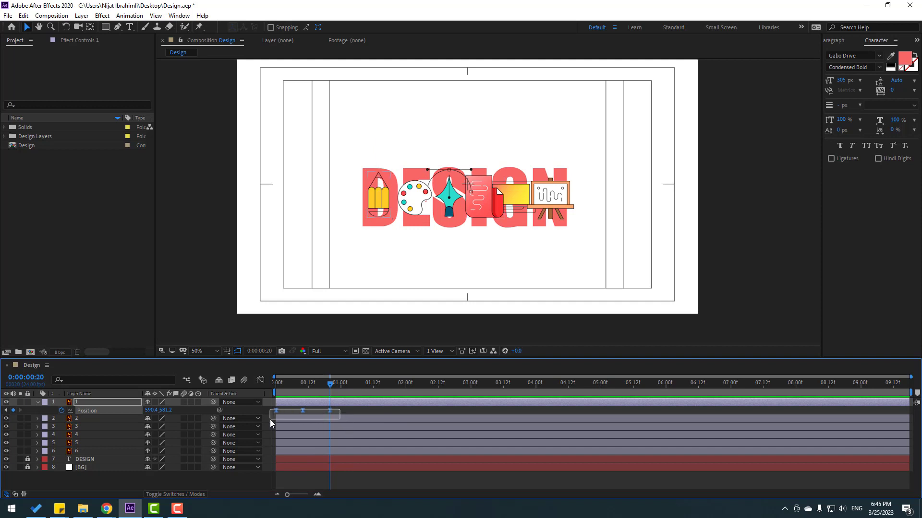
Step: Steepen the Position speed curve's ease influence in the Graph Editor, then return to keyframe view
click(260, 381)
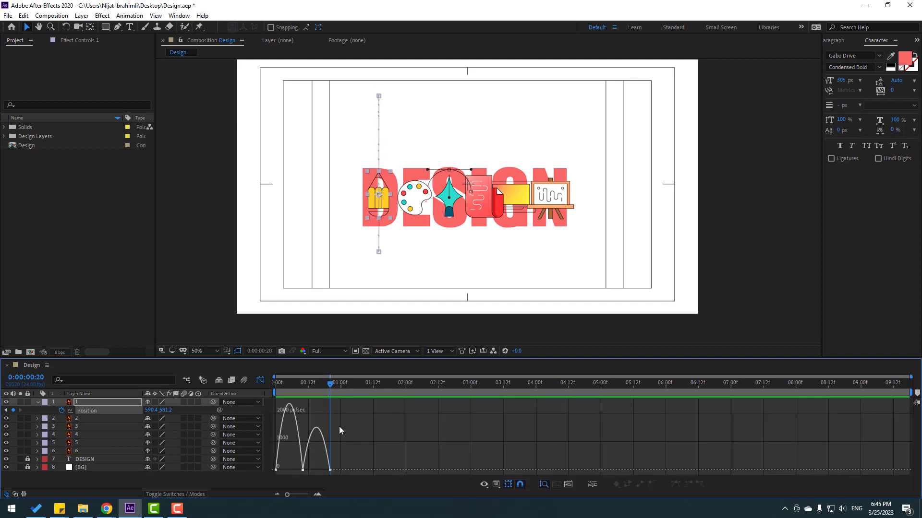
key(equal)
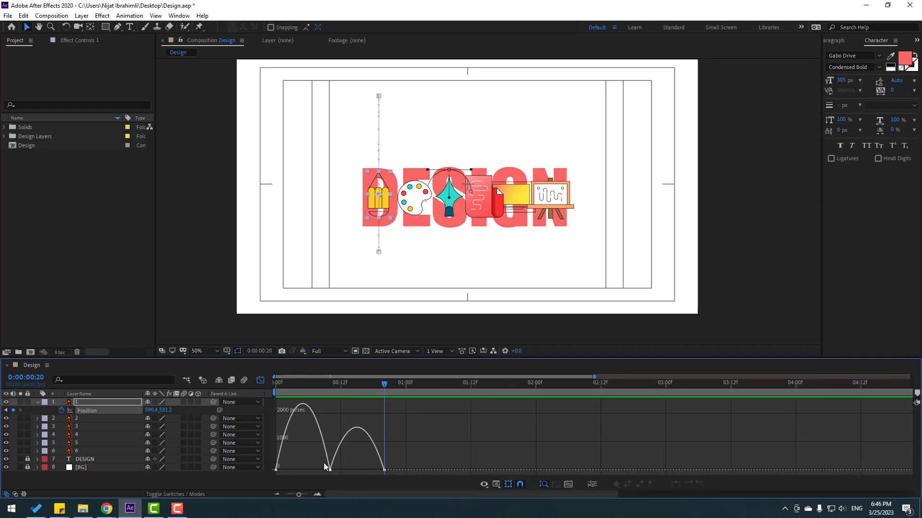
drag(323, 472, 361, 475)
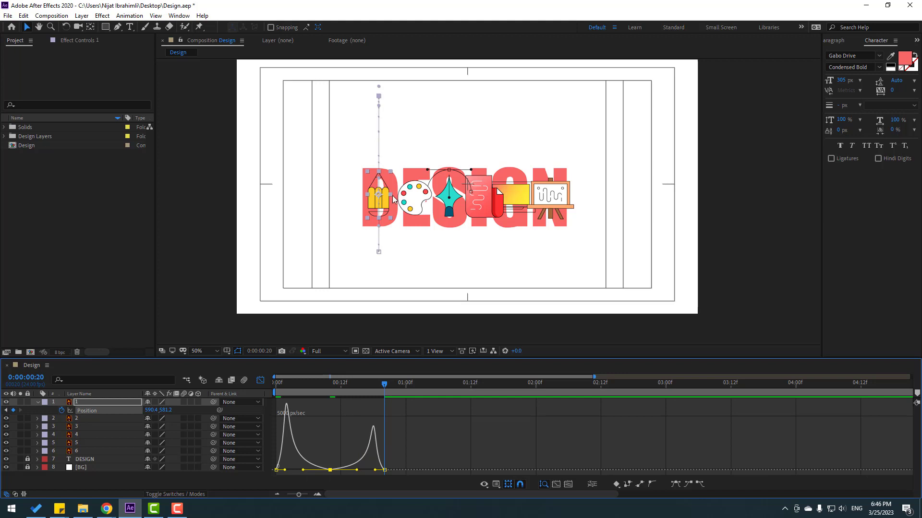
key(space)
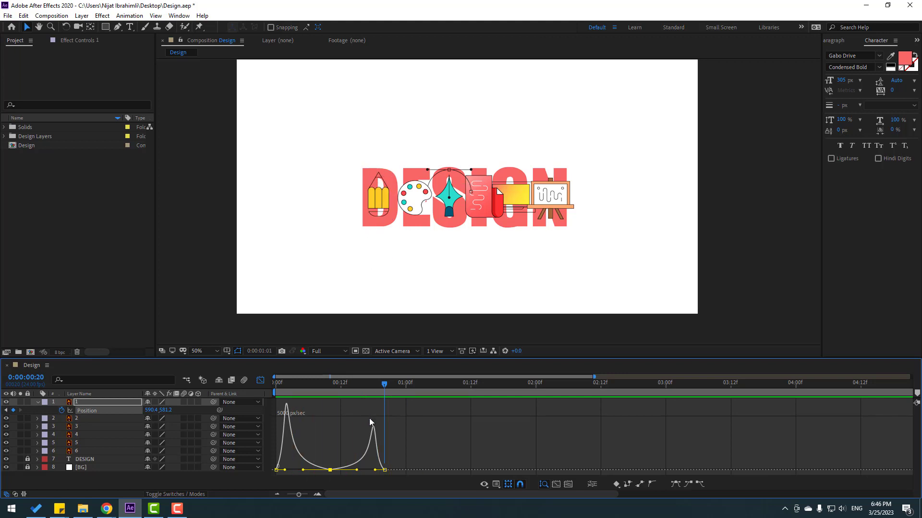
key(space)
key(apostrophe)
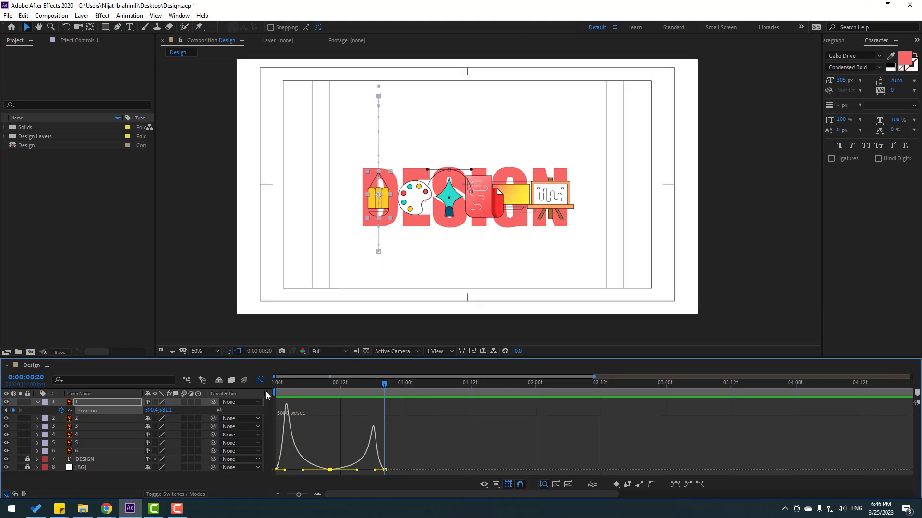
click(261, 381)
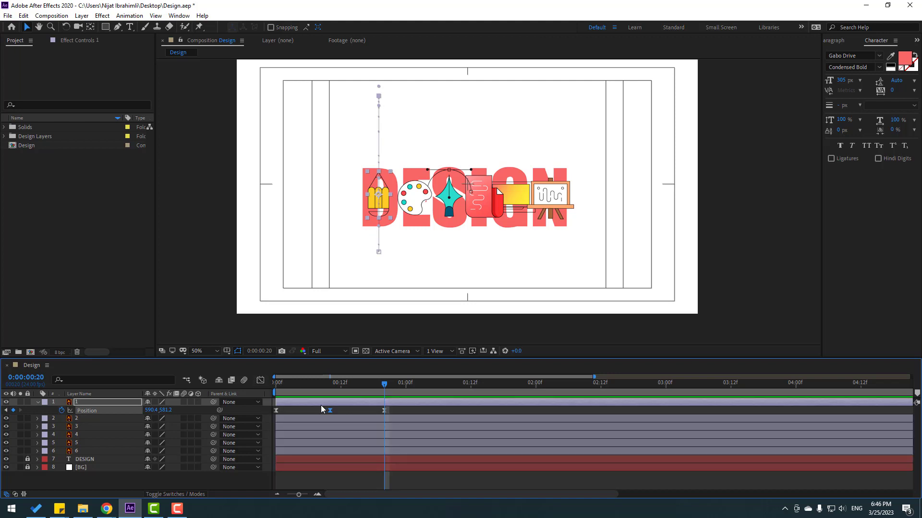
mouse_move(398, 411)
mouse_down()
mouse_move(270, 419)
mouse_move(303, 413)
mouse_move(302, 384)
mouse_move(269, 389)
mouse_up()
Step: Keyframe the pencil's Scale at 0% on frame 0 and 100% on frame 5
click(284, 411)
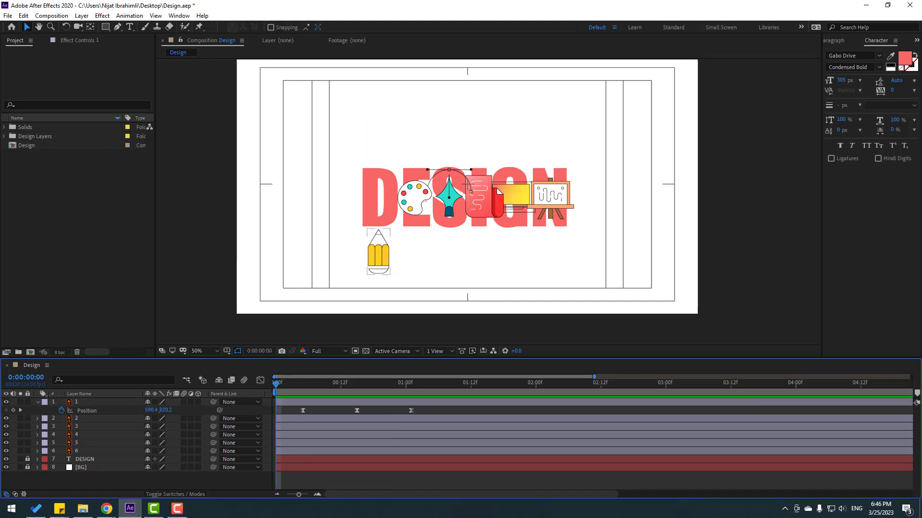
click(75, 404)
key(shift+s)
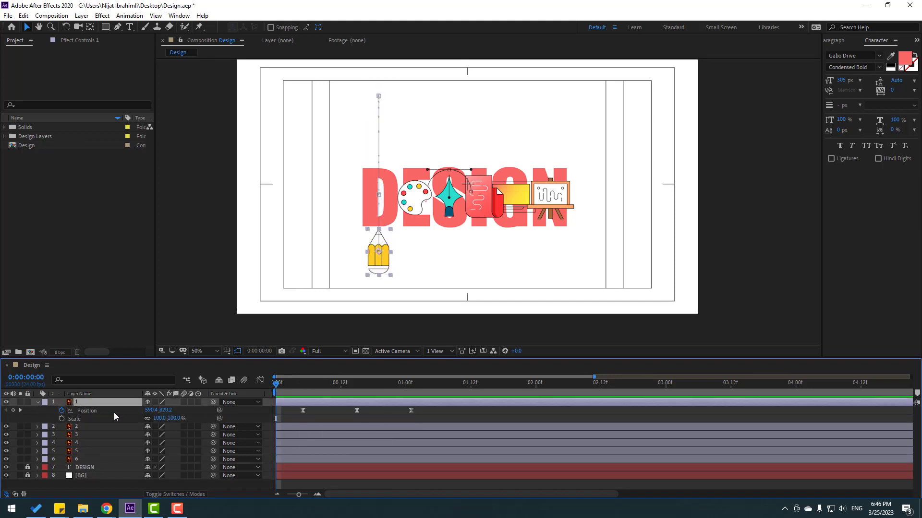
click(62, 420)
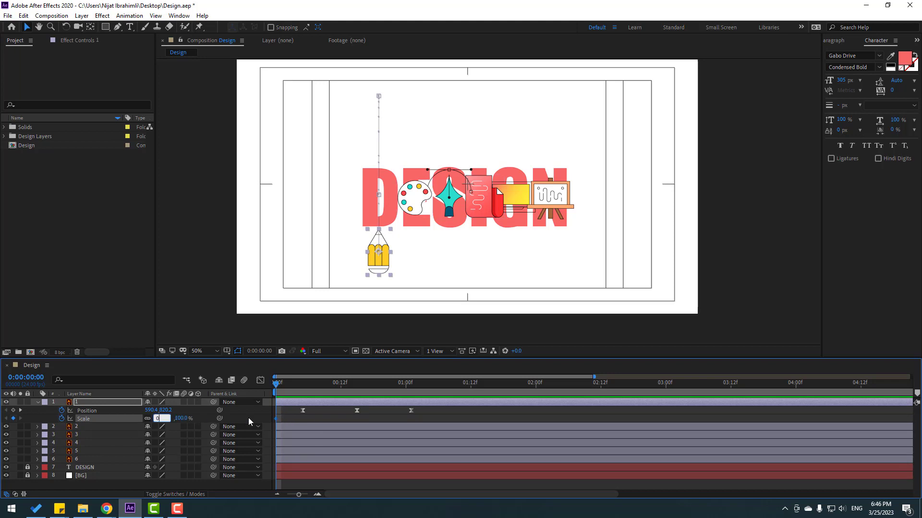
key(Return)
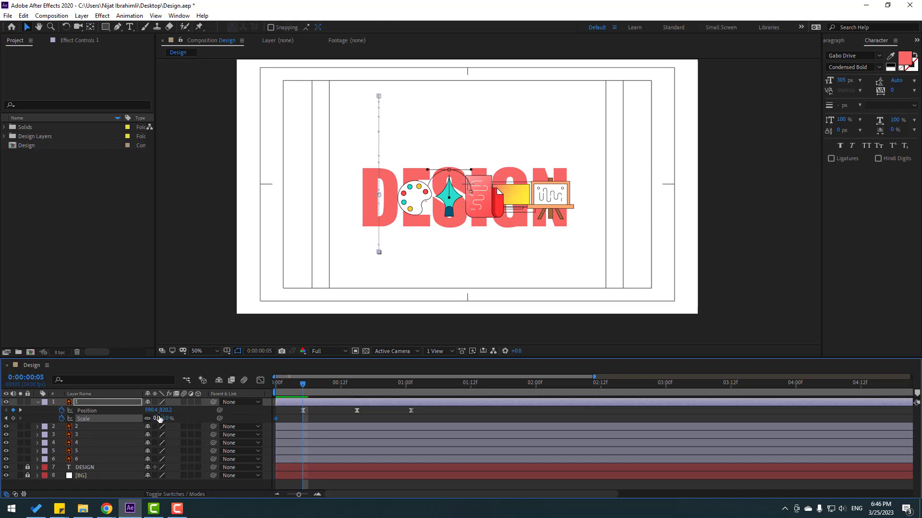
click(159, 418)
text(100)
key(Return)
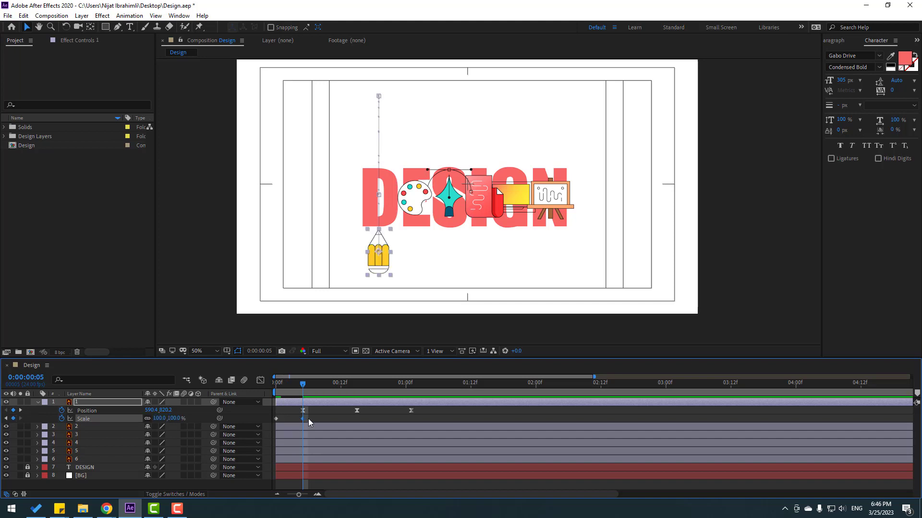
Step: Apply Easy Ease to the pencil's Scale keyframes and preview the scale-up
right_click(275, 419)
mouse_move(287, 413)
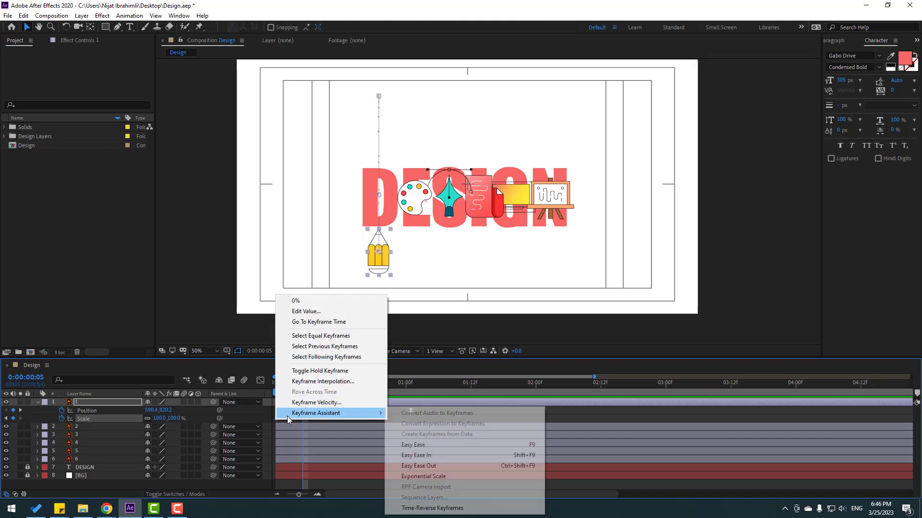
click(426, 445)
key(space)
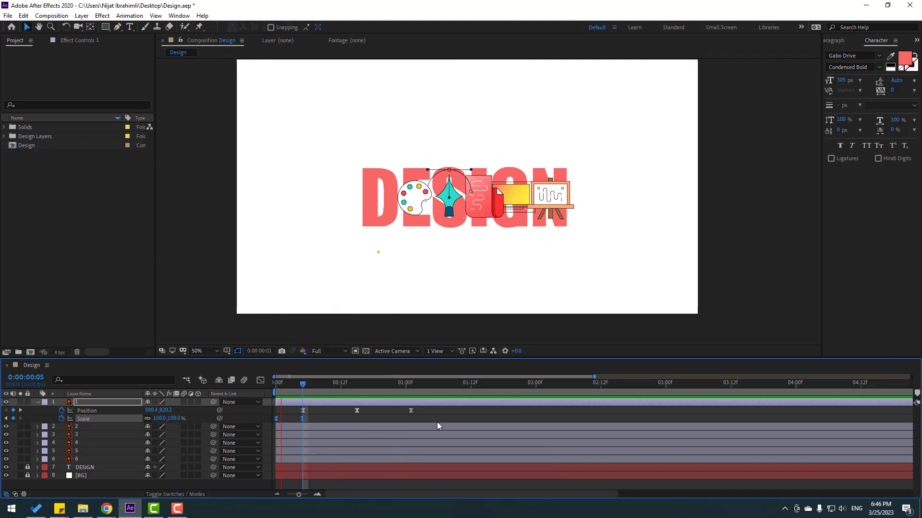
key(apostrophe)
Step: Shift the pencil's Position keyframes a few frames earlier and preview
drag(424, 414, 287, 411)
key(space)
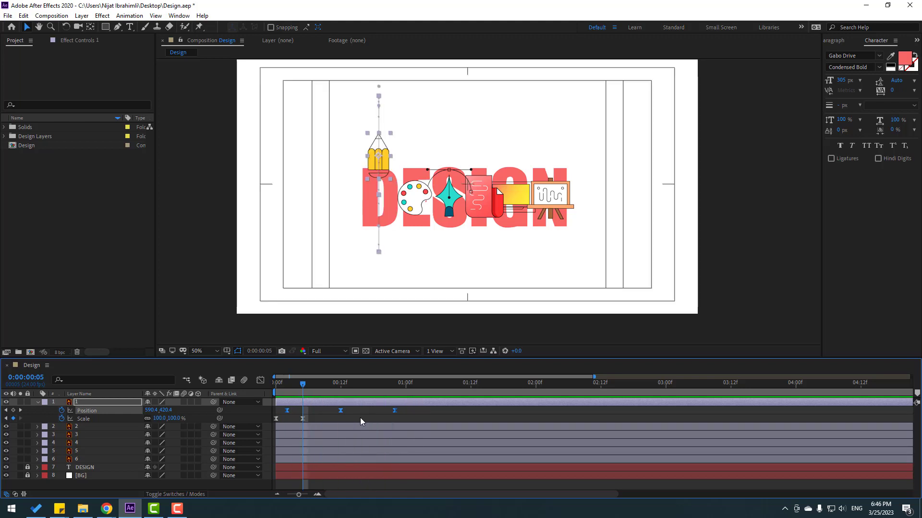
key(space)
key(shift+r)
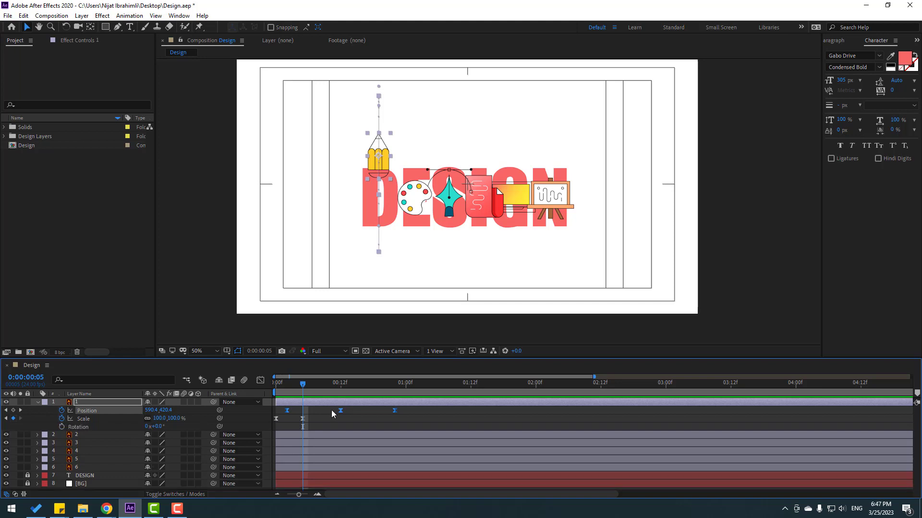
Step: Keyframe the pencil's Rotation: 0° at frame 0, 13° at frame 9, tilted back, 0° at frame 22
drag(301, 385, 280, 387)
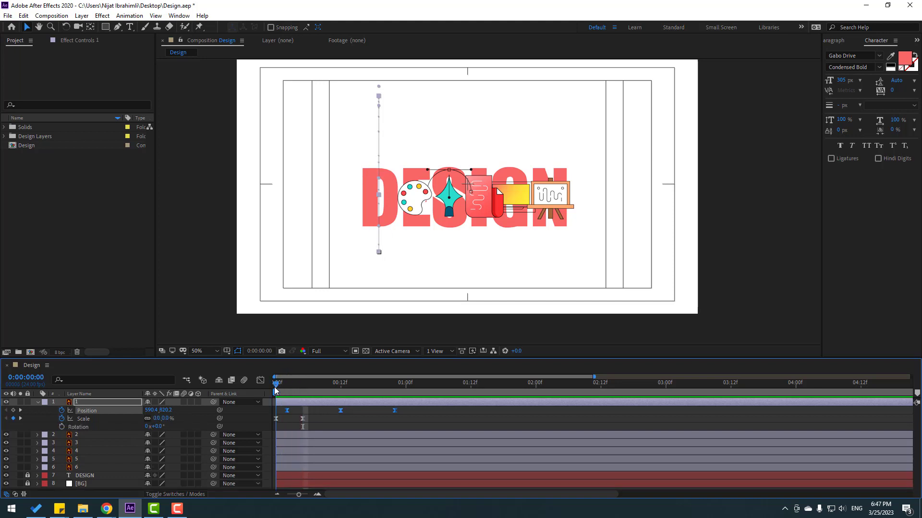
click(64, 427)
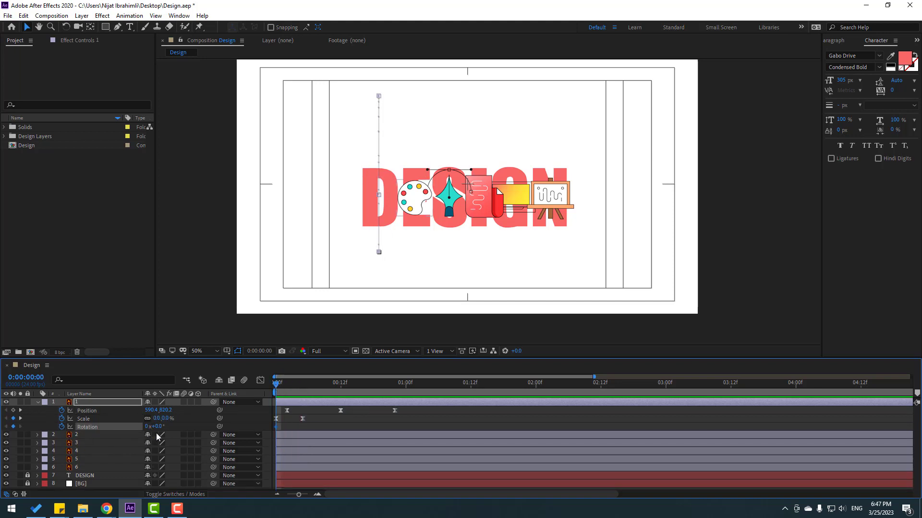
drag(287, 390, 325, 387)
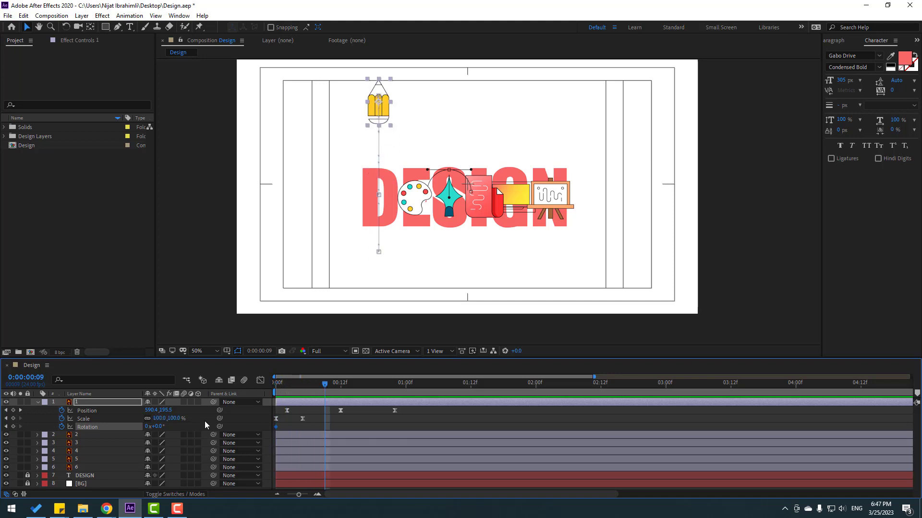
drag(161, 427, 357, 389)
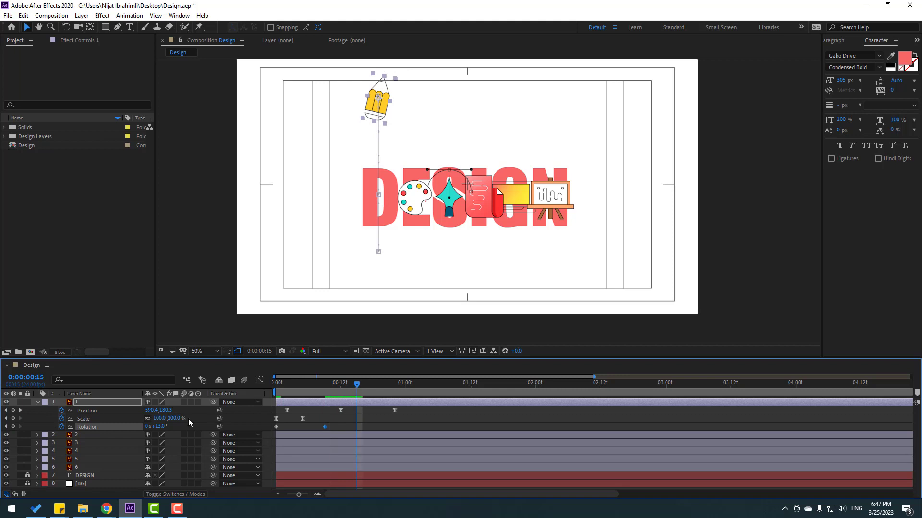
drag(162, 429, 155, 428)
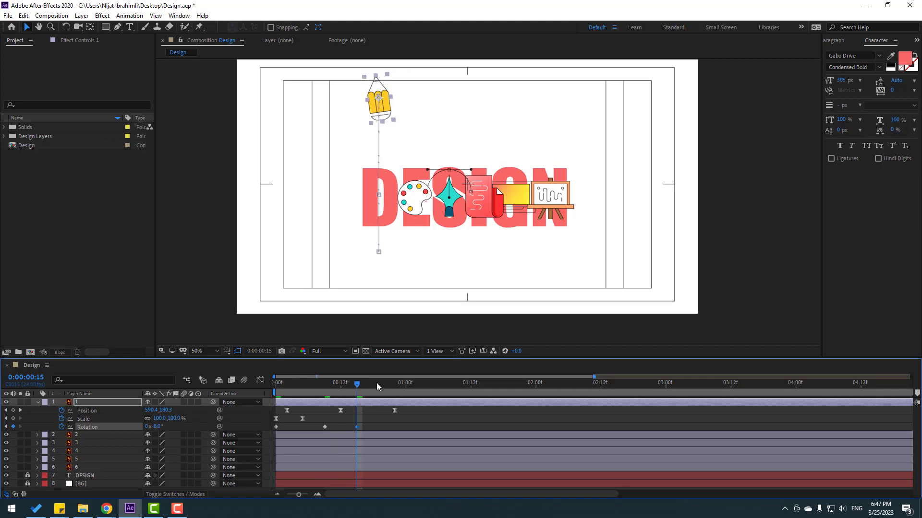
drag(358, 385, 394, 387)
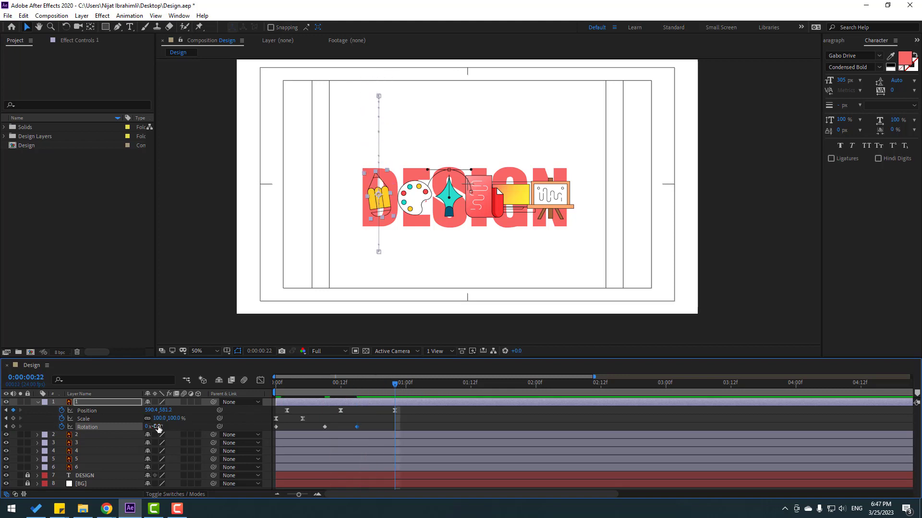
text(0)
key(Return)
Step: Apply Easy Ease to the pencil's Rotation keyframes and preview the wobbling entrance
drag(406, 428, 270, 438)
right_click(277, 427)
mouse_move(281, 425)
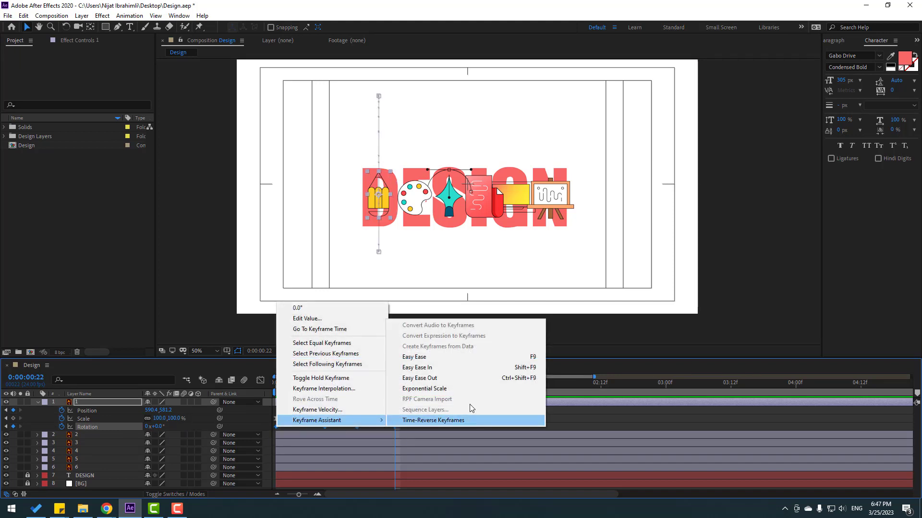
click(423, 361)
key(space)
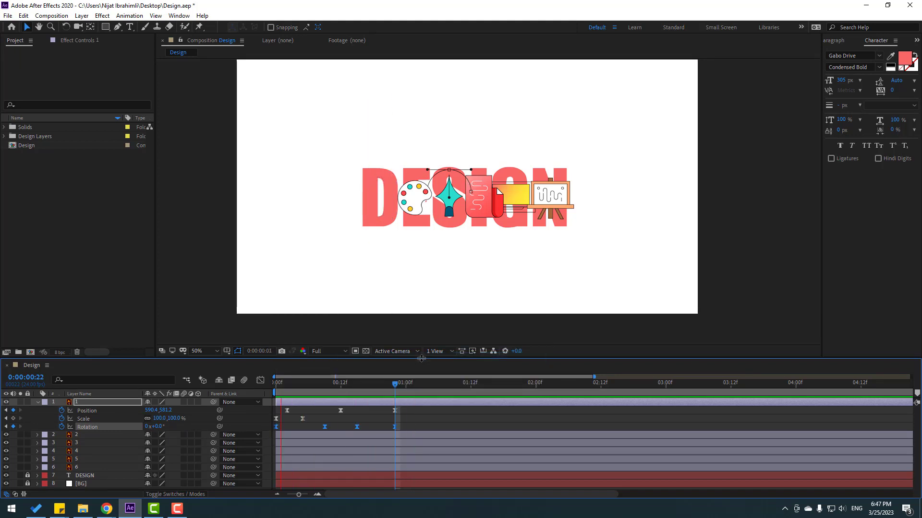
key(space)
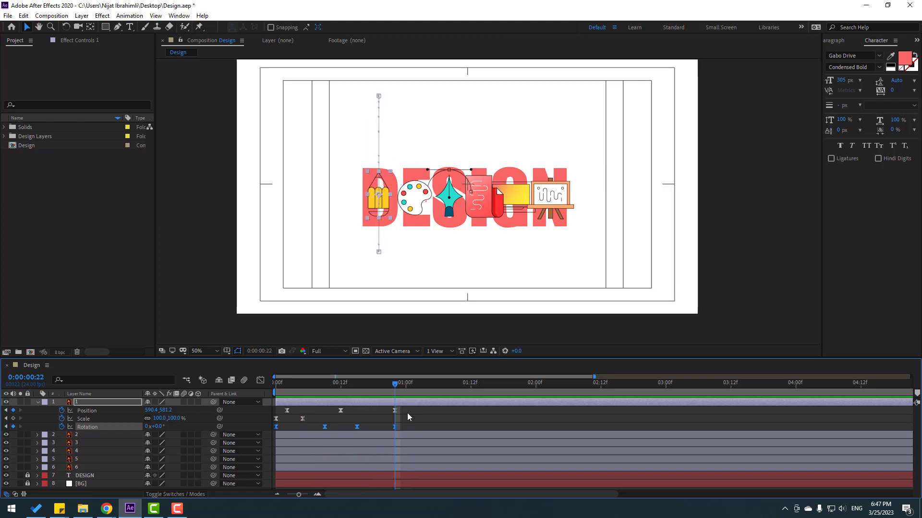
drag(408, 408, 264, 437)
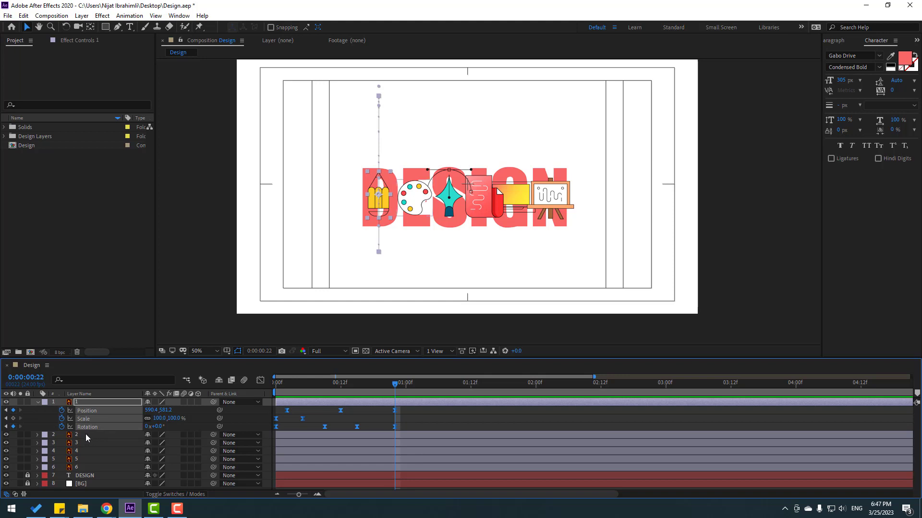
click(37, 402)
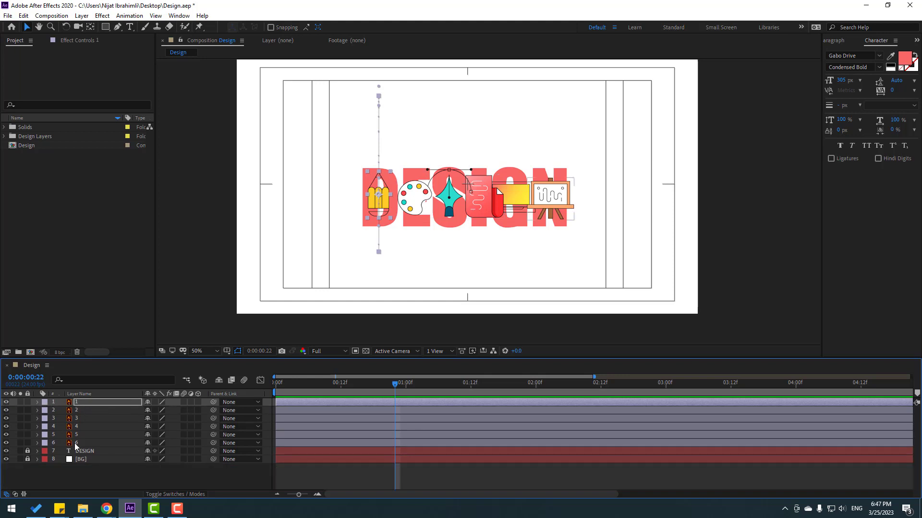
click(79, 410)
shift+click(79, 441)
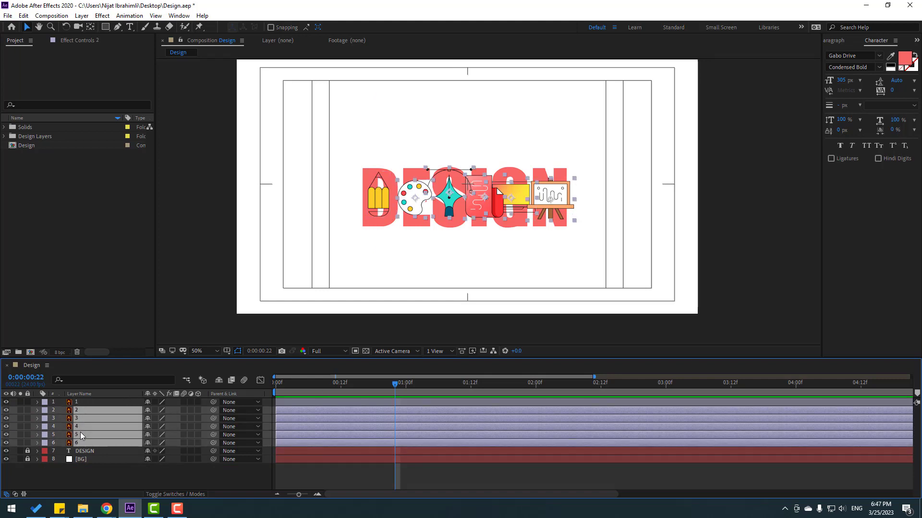
drag(387, 387, 277, 384)
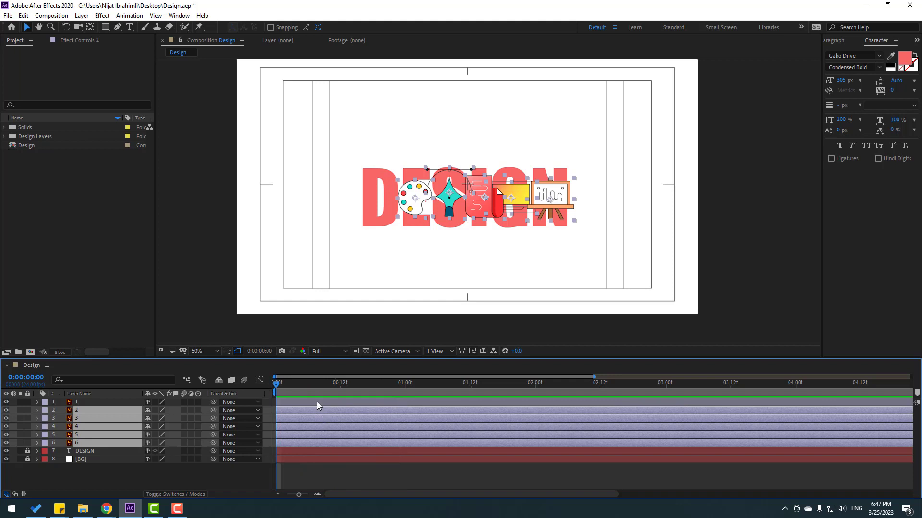
key(ctrl+v)
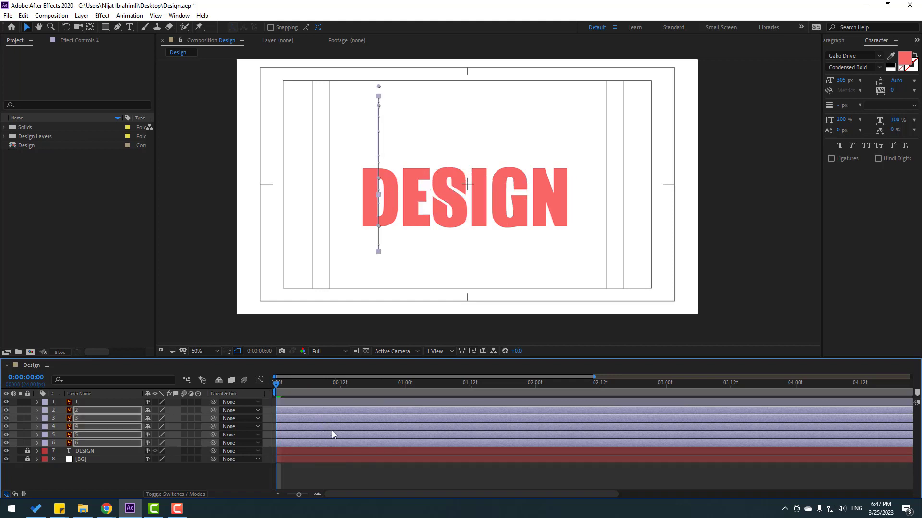
key(space)
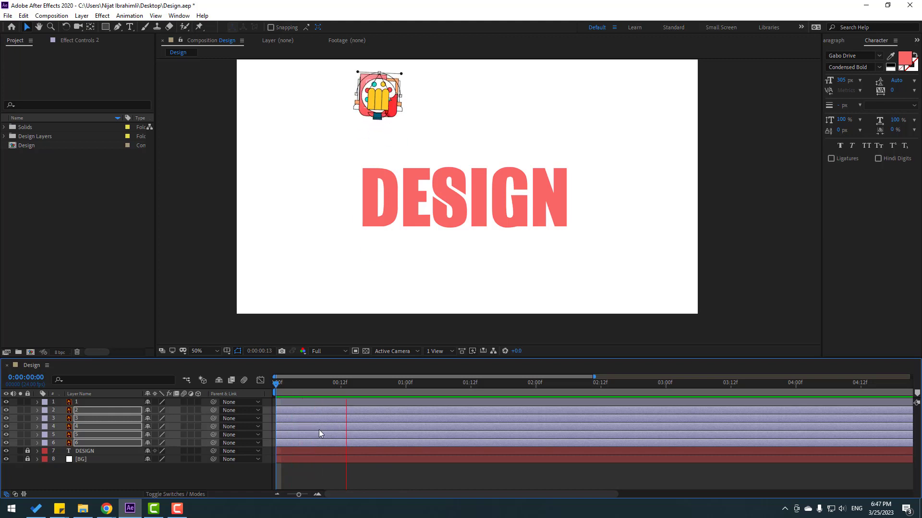
key(space)
click(169, 477)
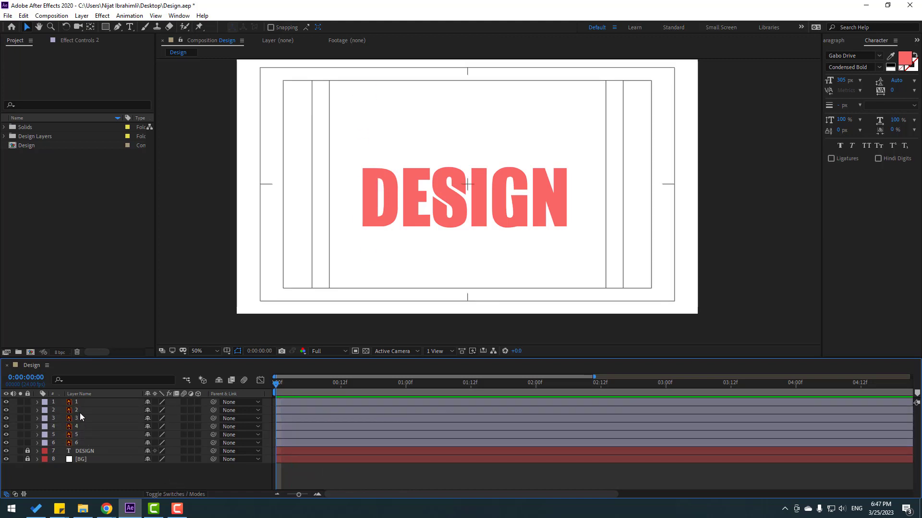
click(82, 414)
Step: Offset all of layer 2's Position keyframes so the palette lands at X 752.4 on frame 22
key(p)
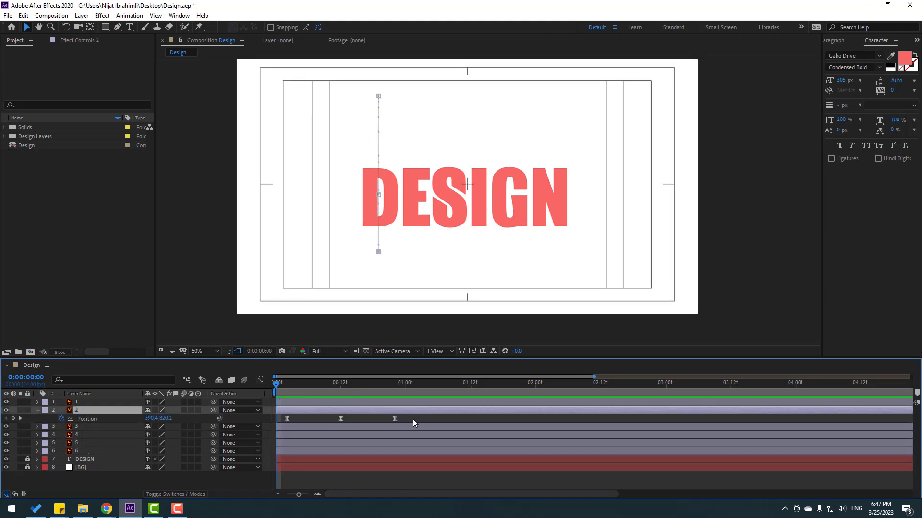
drag(413, 421, 271, 428)
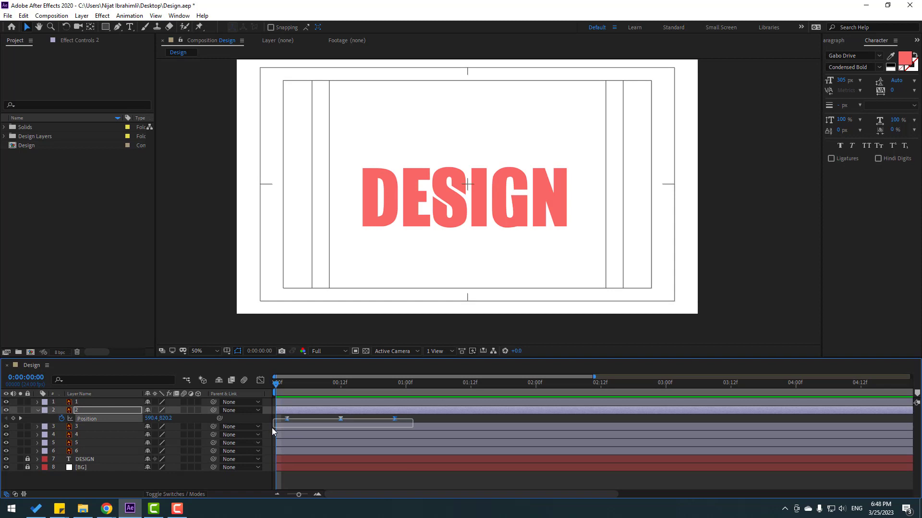
click(298, 389)
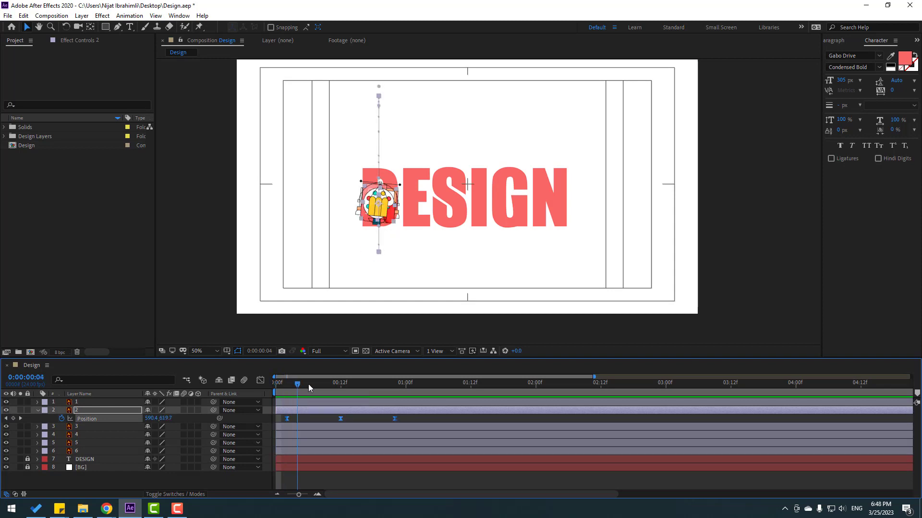
drag(309, 388, 395, 386)
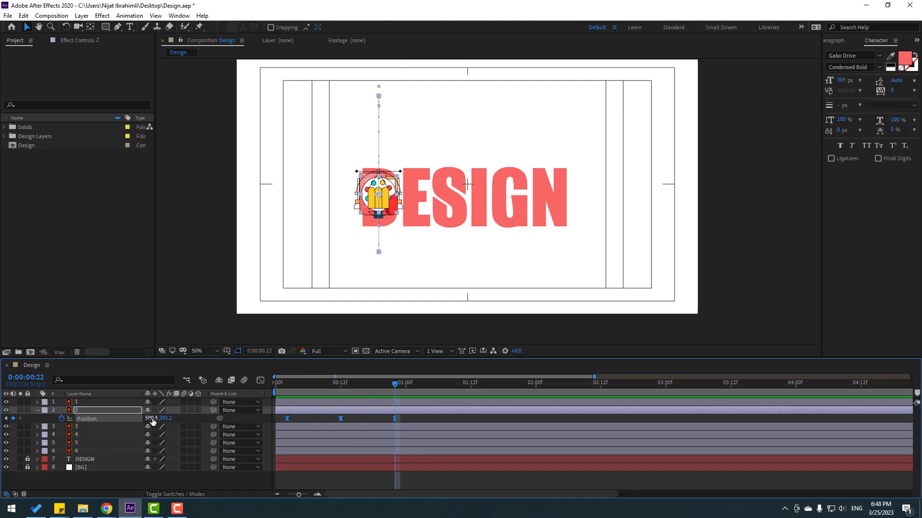
drag(151, 418, 231, 420)
key(space)
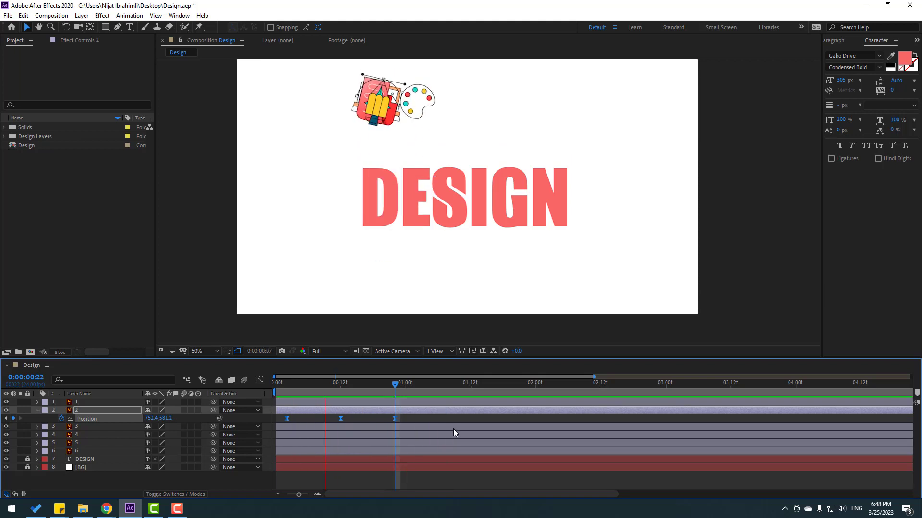
key(space)
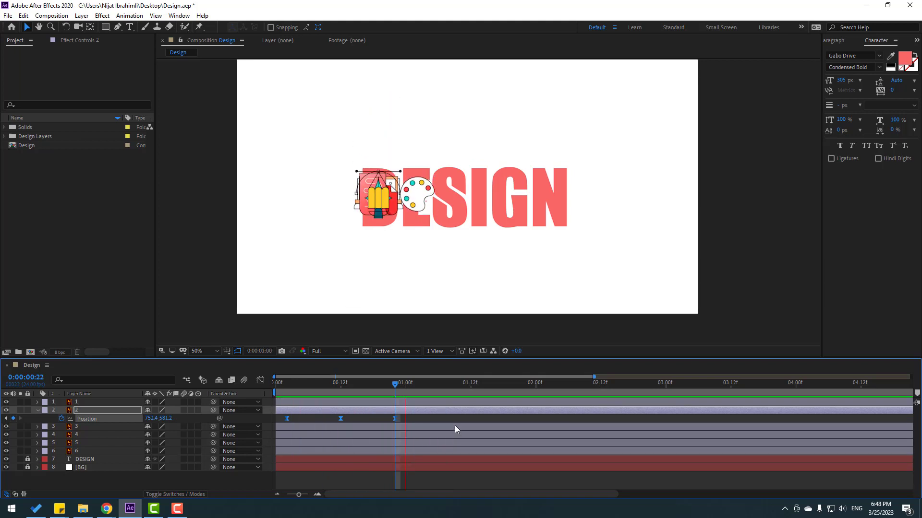
key(space)
click(37, 410)
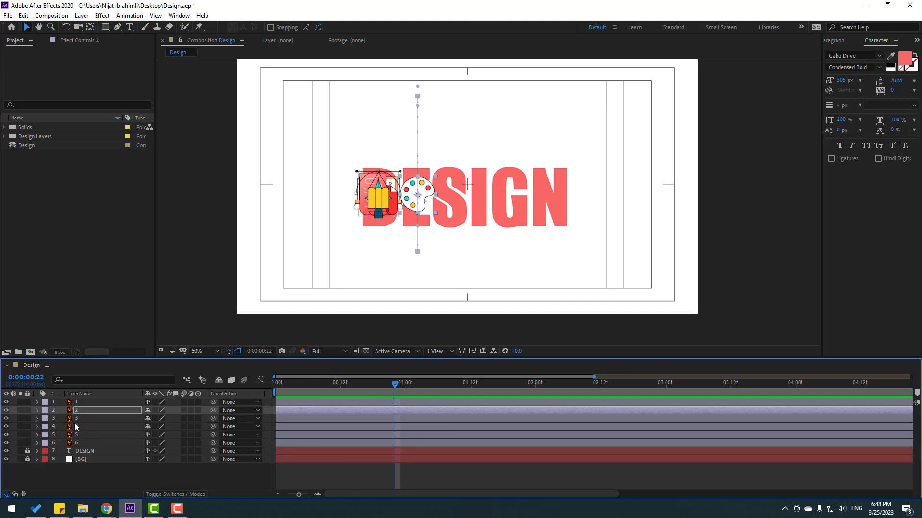
click(77, 418)
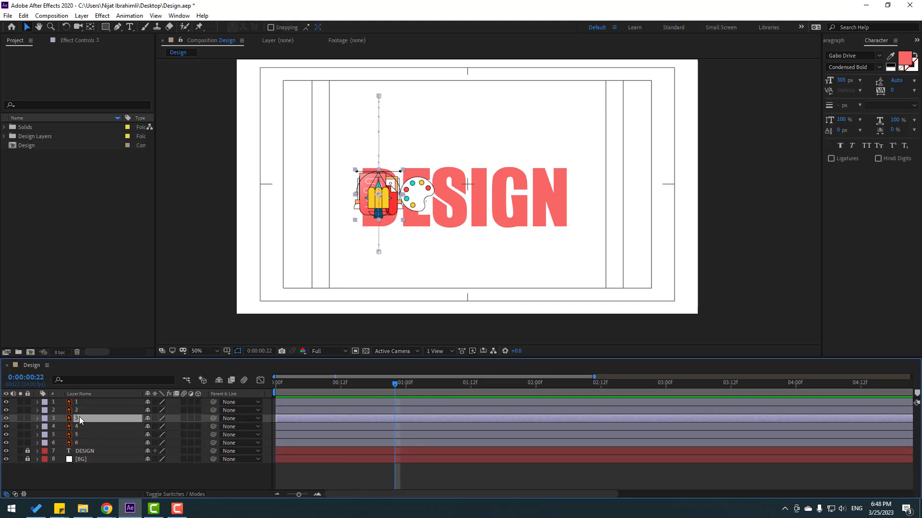
Step: Offset layer 3's Position keyframes so the pen nib sits at X 895.4
key(p)
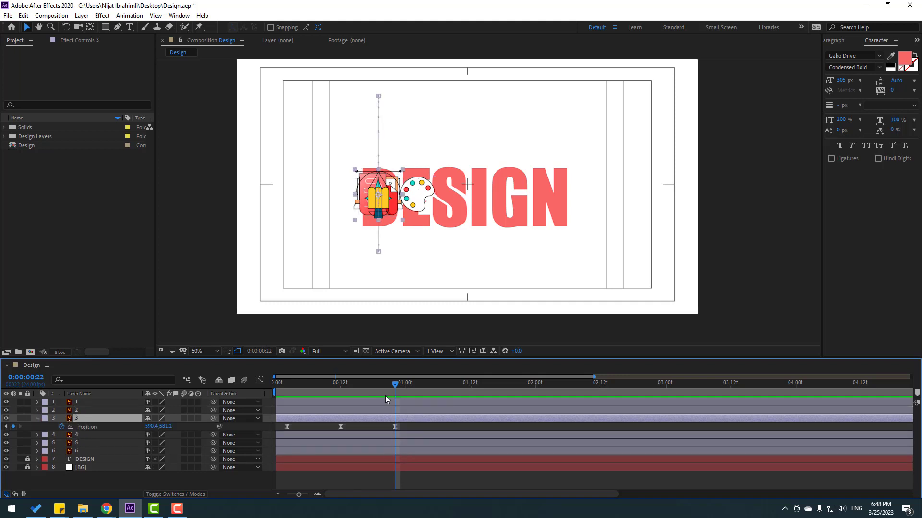
mouse_move(384, 389)
mouse_down()
mouse_move(358, 390)
mouse_move(393, 388)
mouse_up()
drag(404, 427, 264, 437)
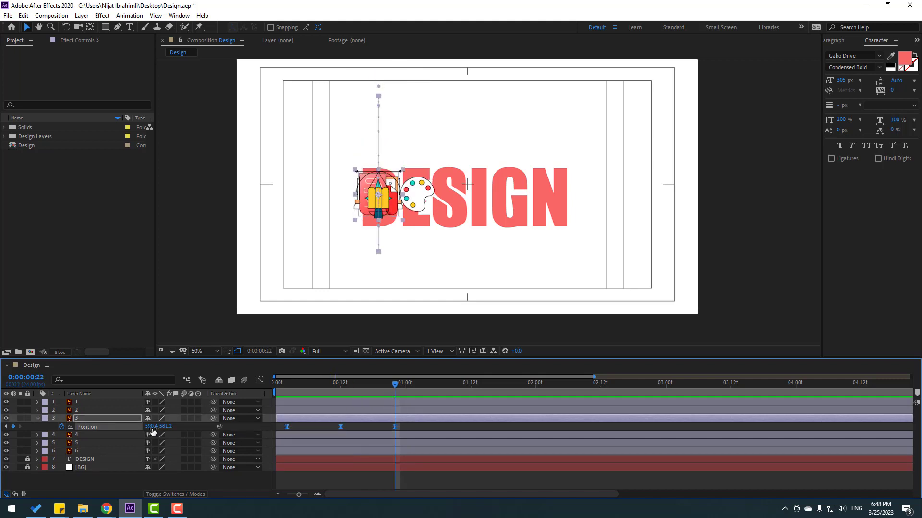
drag(154, 426, 299, 428)
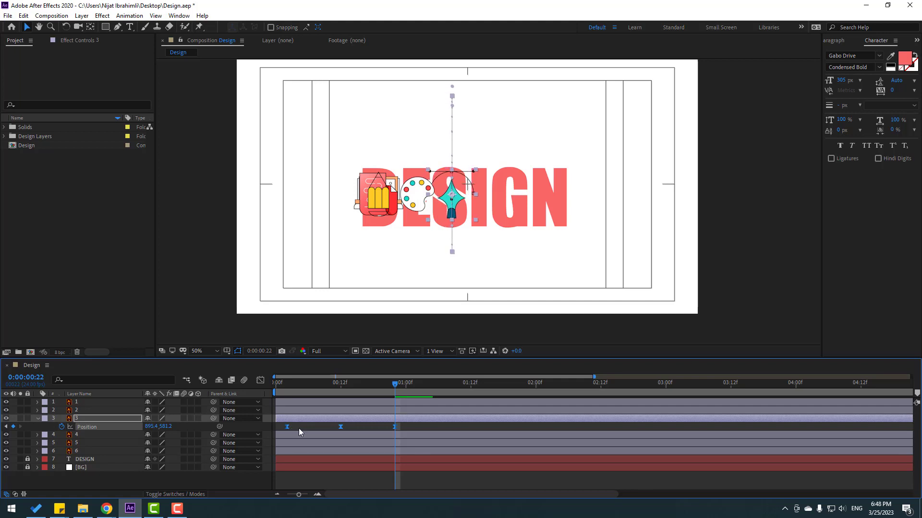
Step: Offset layer 4's Position keyframes so the red scroll sits at X 1027.4
click(79, 437)
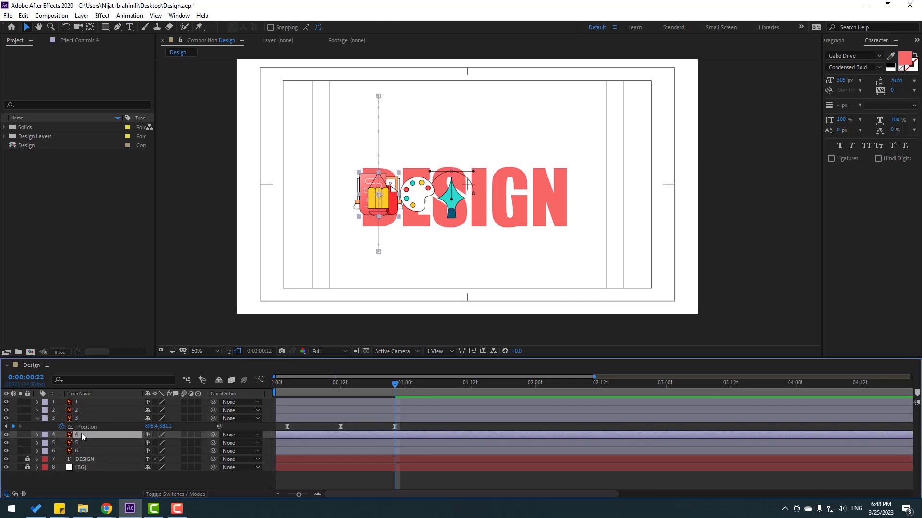
key(p)
drag(404, 443, 285, 447)
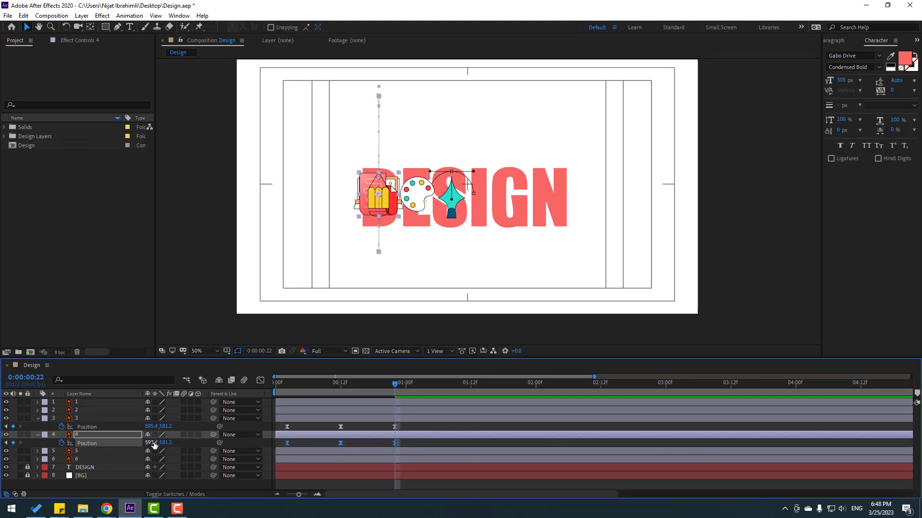
drag(152, 443, 347, 424)
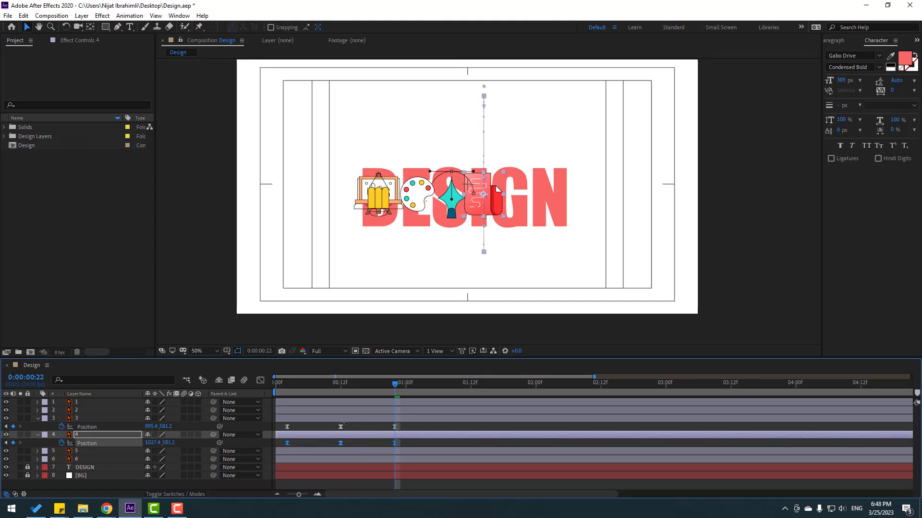
Step: Offset layer 5's Position keyframes so the easel sits at X 1147.4
click(75, 451)
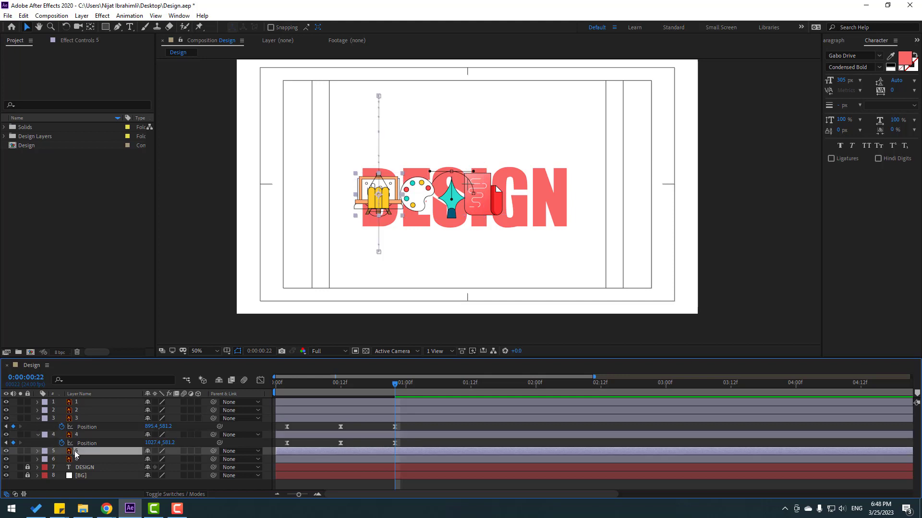
key(p)
drag(399, 459, 278, 472)
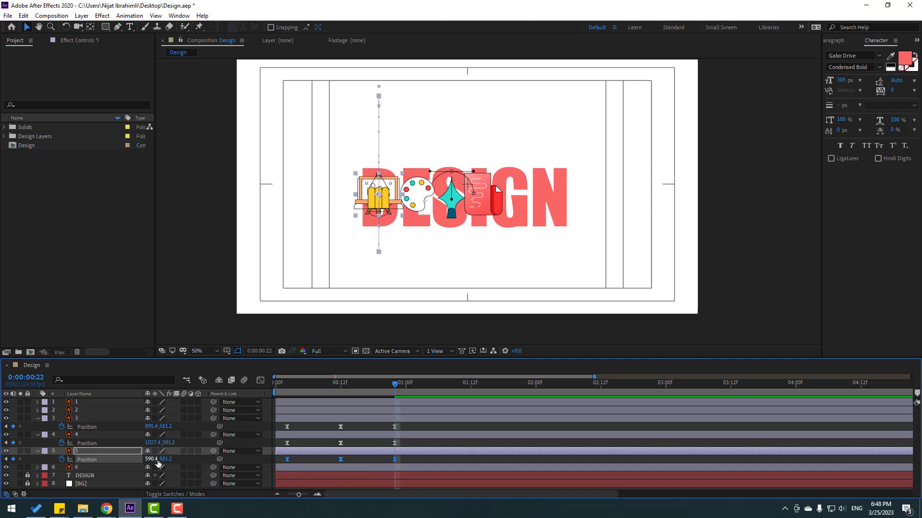
drag(151, 459, 411, 445)
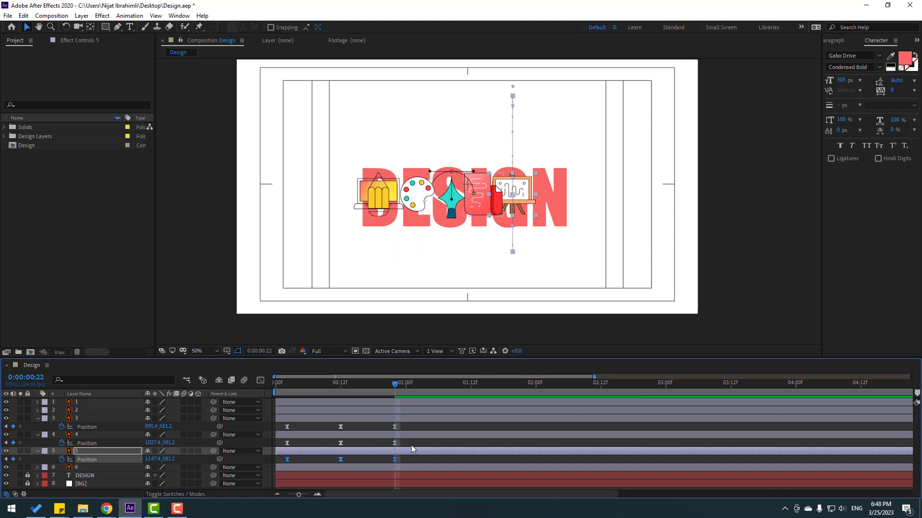
Step: Offset layer 6's Position keyframes so the laptop sits at X 1299.4, then preview the row
click(76, 468)
key(p)
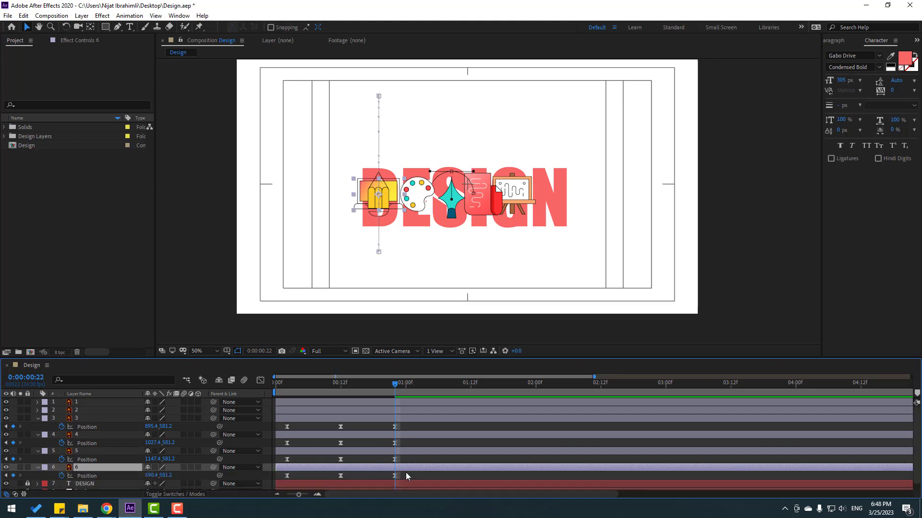
drag(406, 473, 282, 484)
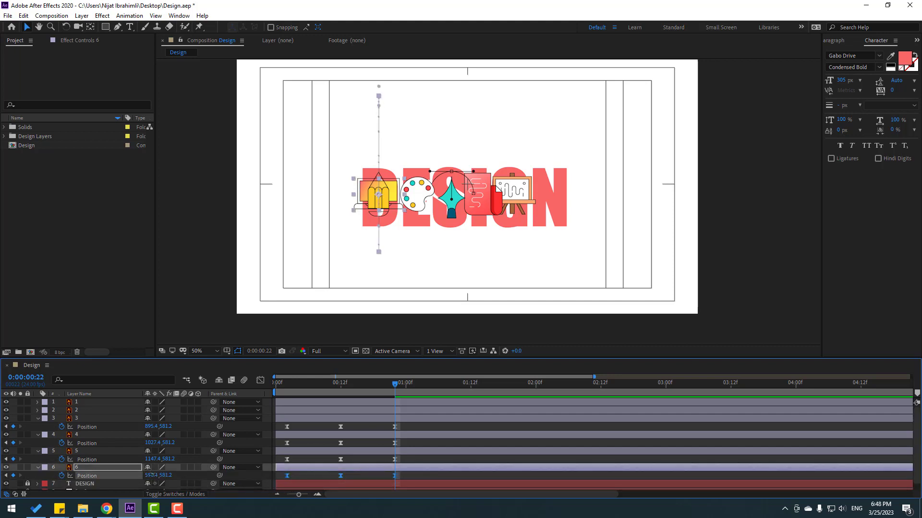
drag(151, 475, 479, 464)
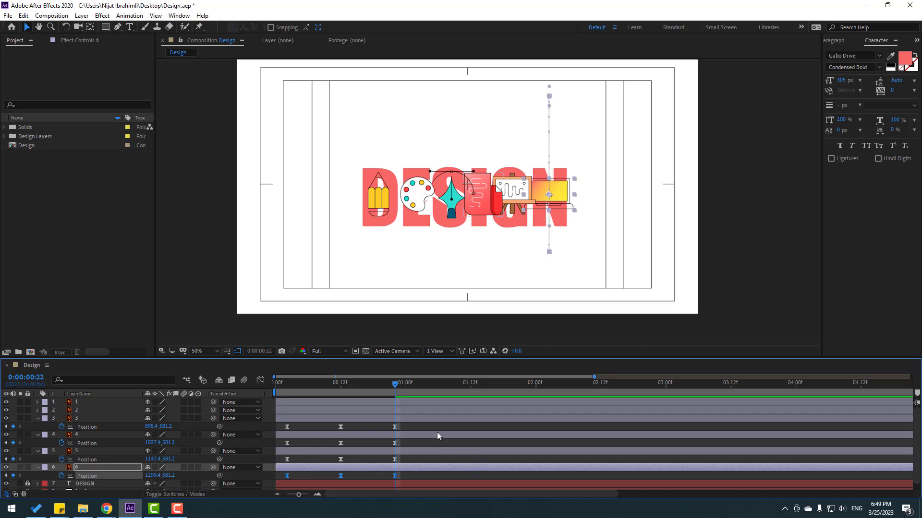
key(space)
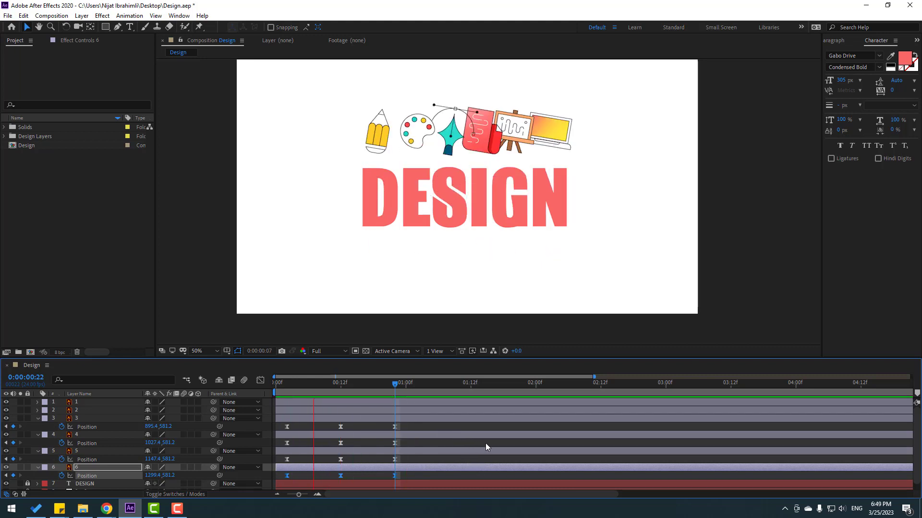
key(space)
click(38, 419)
Step: Collapse the properties of icon layers 4, 5 and 6
click(38, 427)
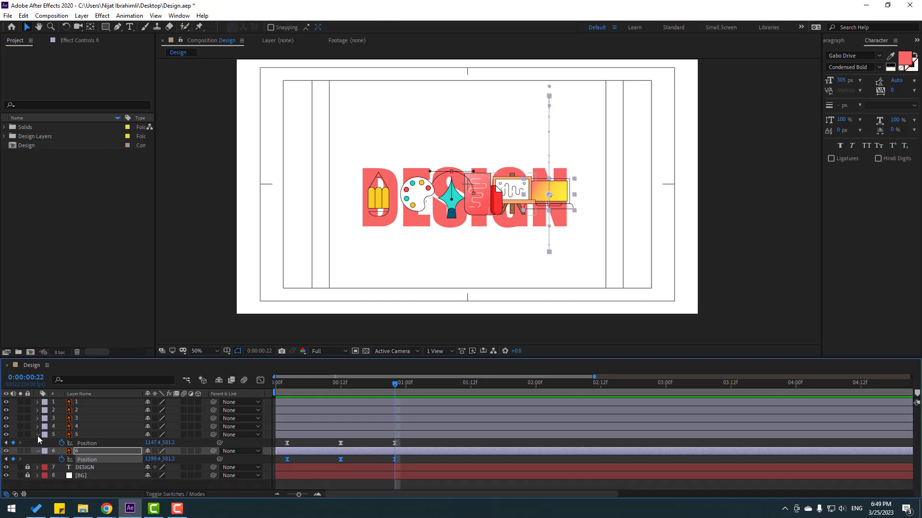
click(38, 435)
click(38, 442)
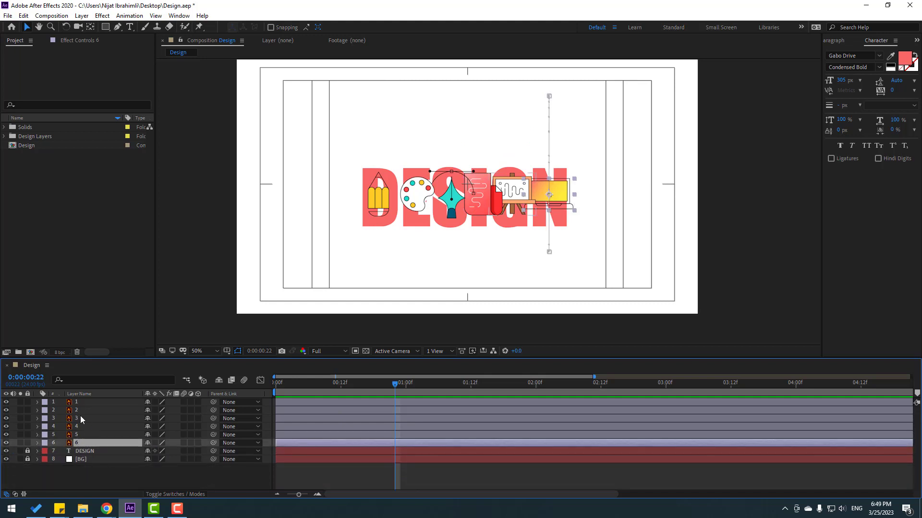
Step: Select all six icon layers, reveal their keyframes with U, and open the Edit menu
shift+click(80, 403)
key(u)
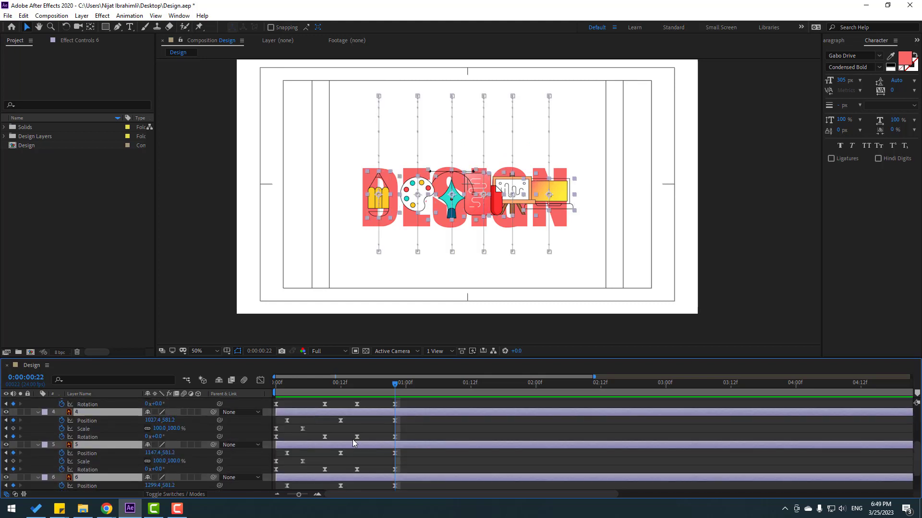
scroll(361, 443, up, 3)
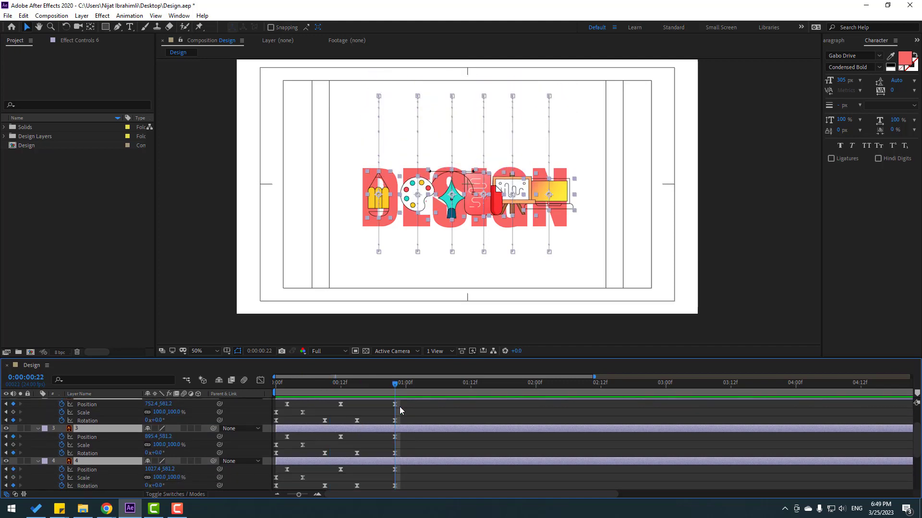
scroll(403, 422, up, 3)
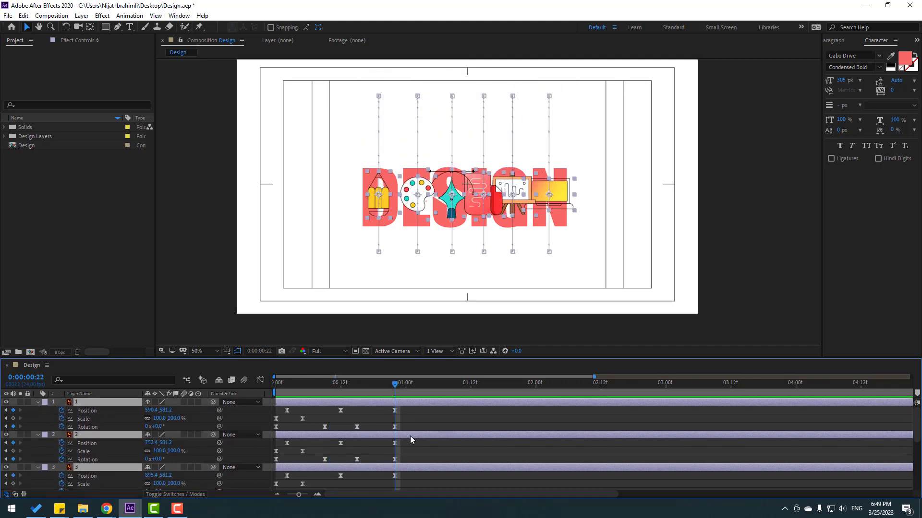
click(23, 15)
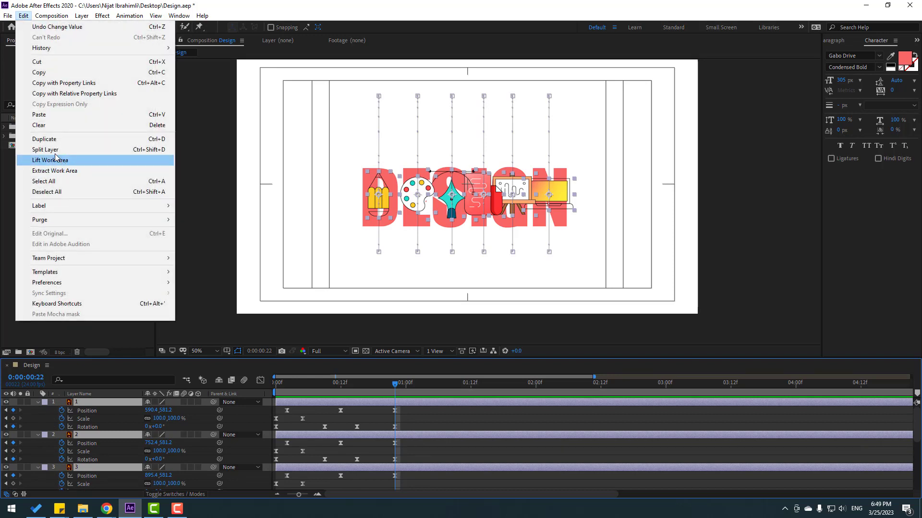
Step: Split the icon layers at frame 22, delete the three surplus halves, and collapse all properties
click(154, 150)
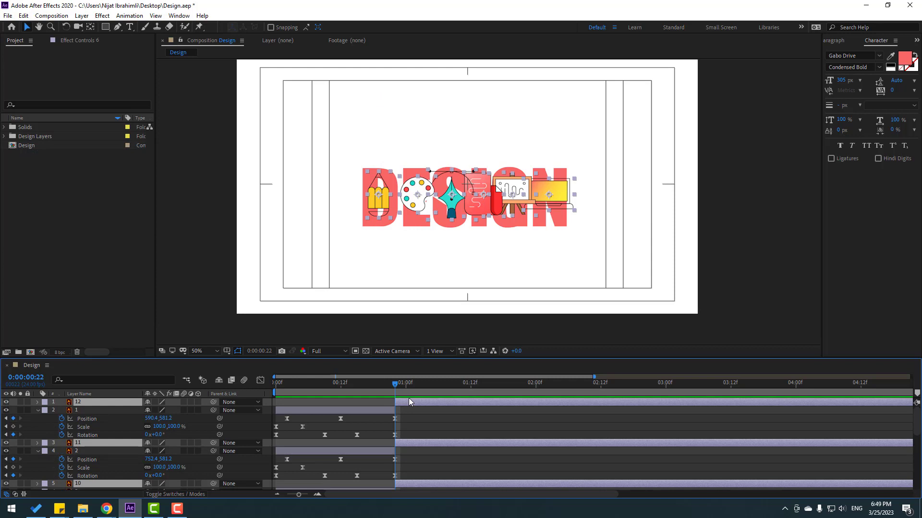
key(Delete)
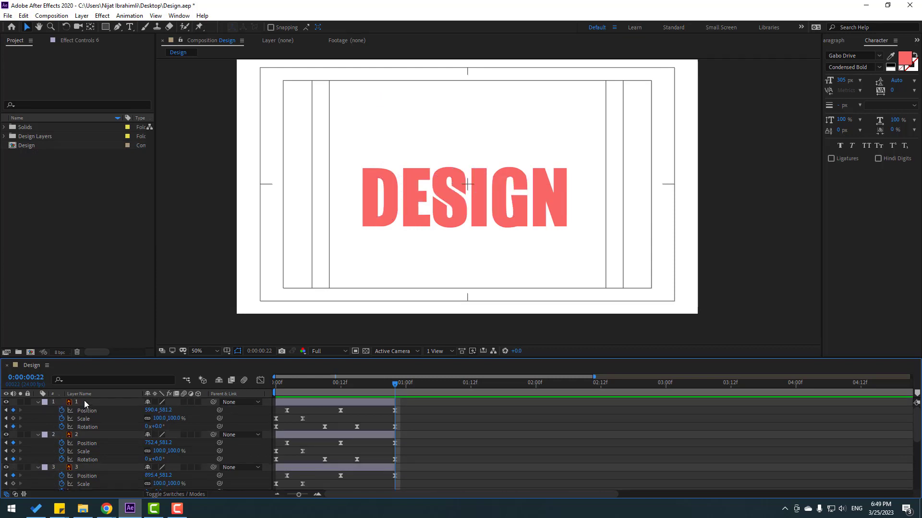
key(ctrl+a)
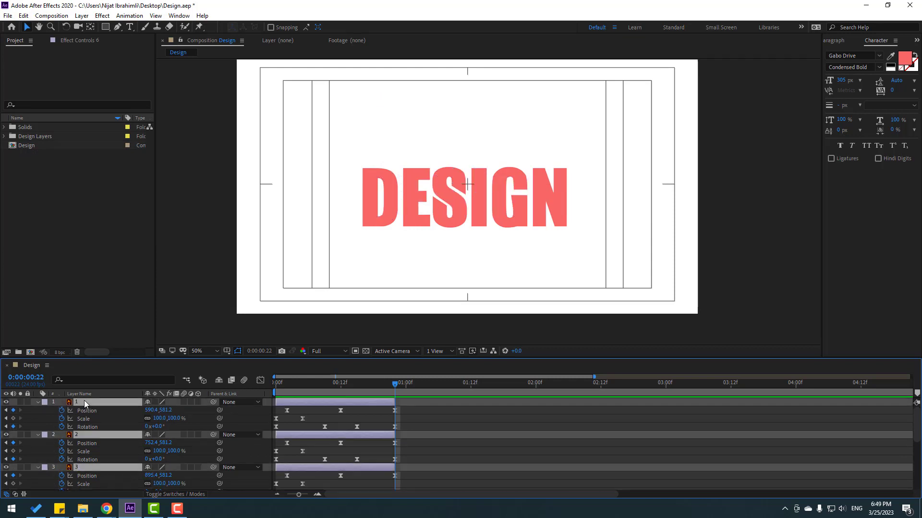
click(37, 402)
Step: Stagger icon layers 2–6 so each starts about three frames after the one above
click(437, 471)
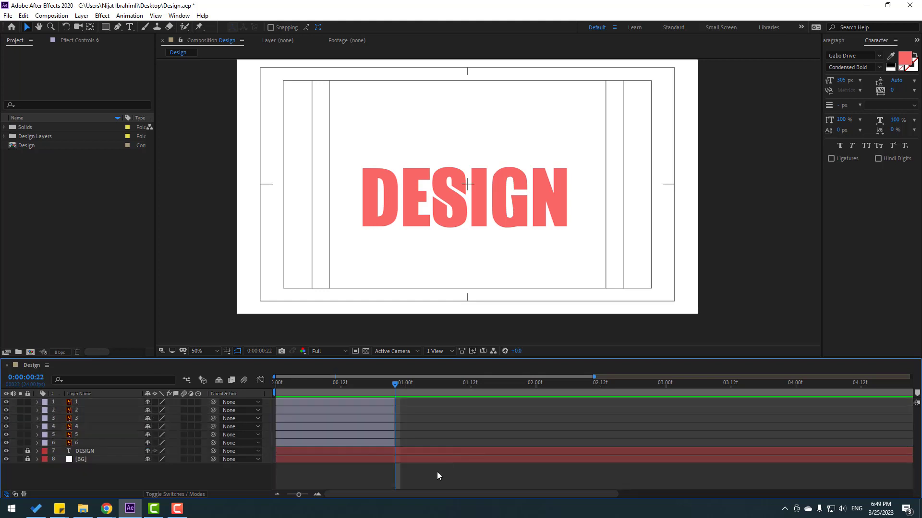
key(space)
key(space)
drag(349, 384, 344, 436)
click(107, 410)
click(77, 420)
click(83, 425)
click(76, 433)
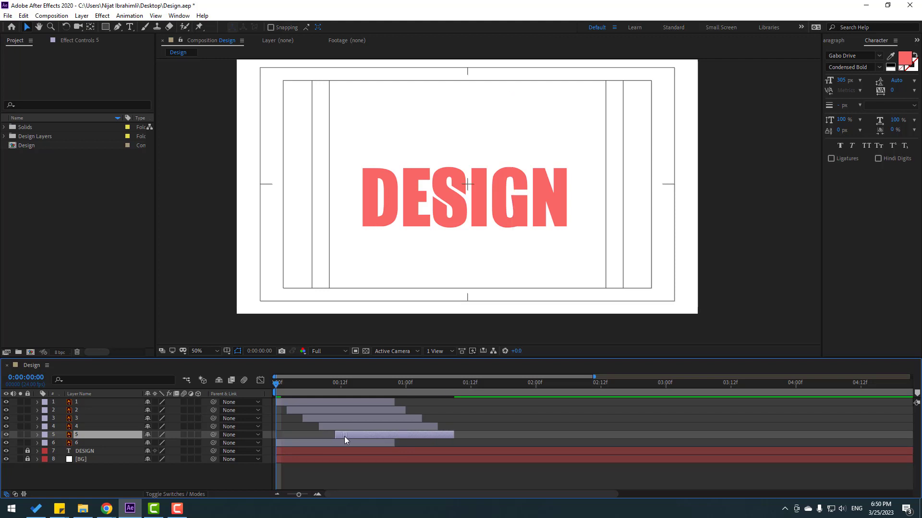
click(77, 440)
drag(289, 443, 361, 442)
Step: Preview the staggered icons, return to the first frame, and unlock the DESIGN text layer
key(space)
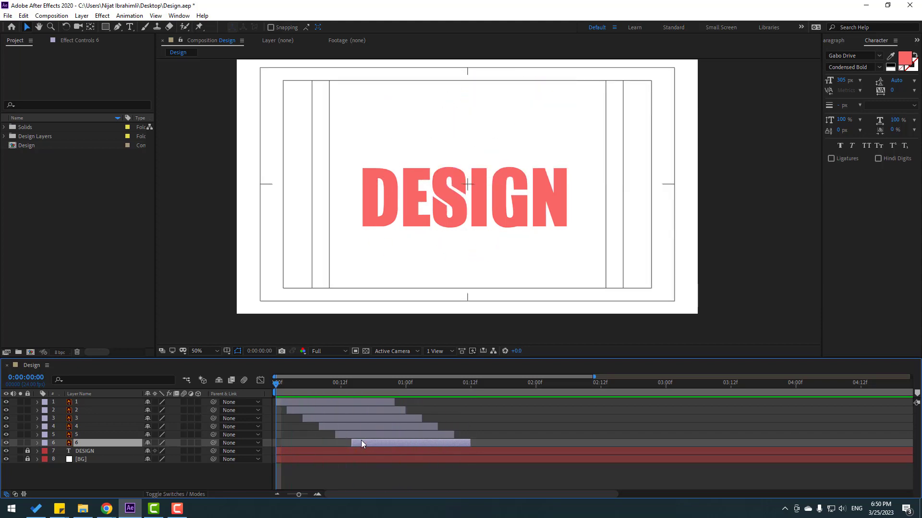
click(272, 384)
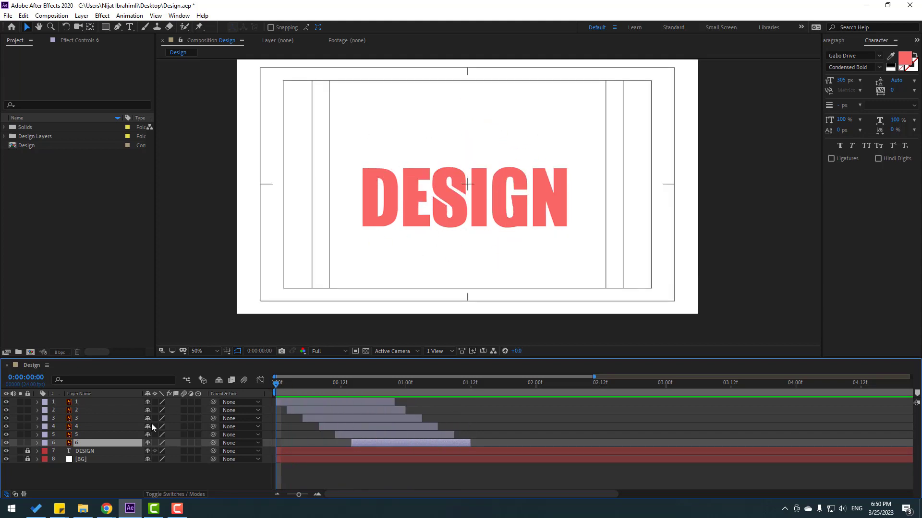
click(71, 476)
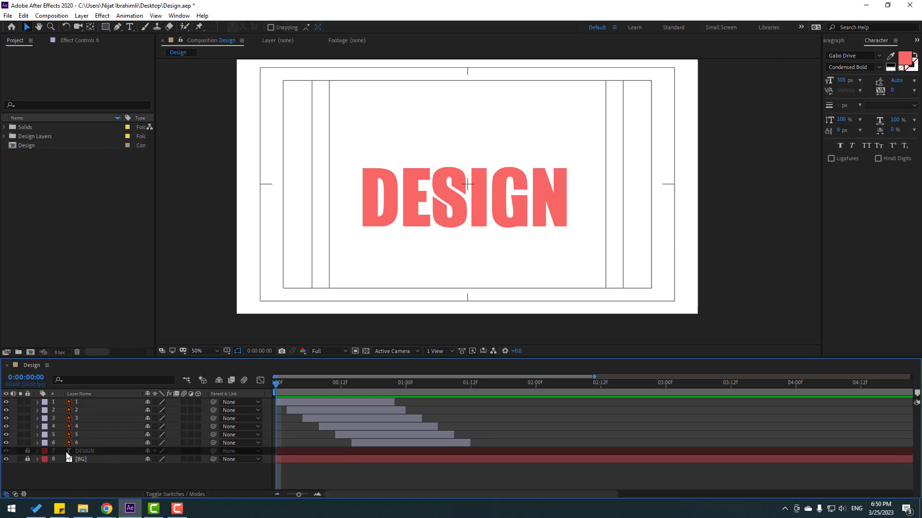
click(27, 451)
Step: Move DESIGN to the top of the stack, duplicate it six times, and hide the copies
drag(81, 456, 94, 405)
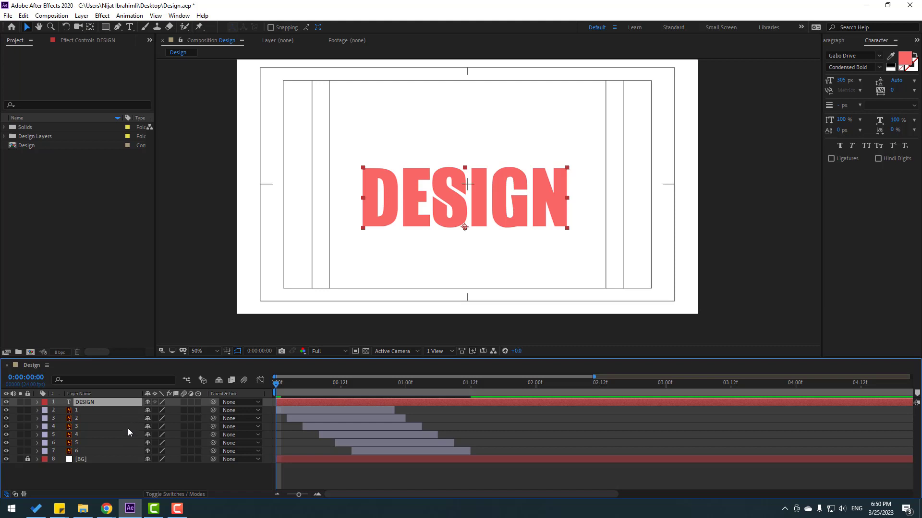
key(ctrl+d)
key(ctrl+d)
key(ctrl+d)
key(ctrl+d)
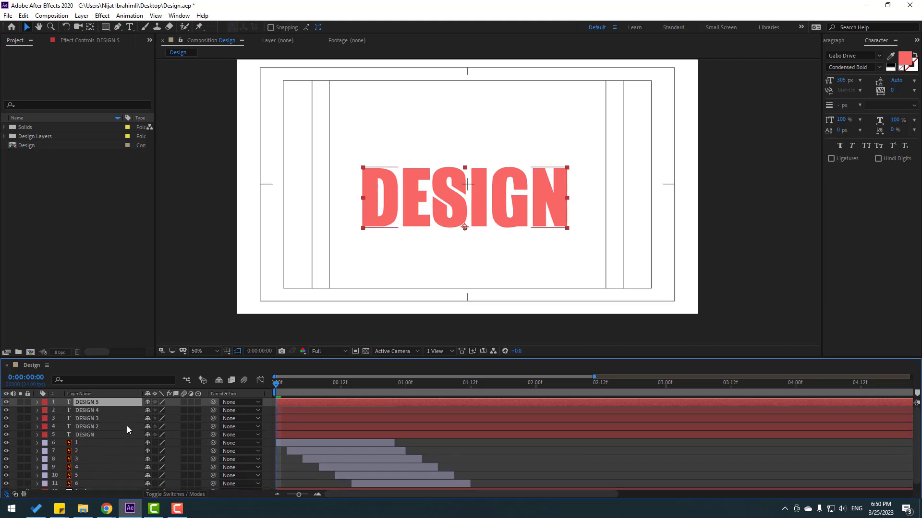
key(ctrl+d)
key(ctrl+d)
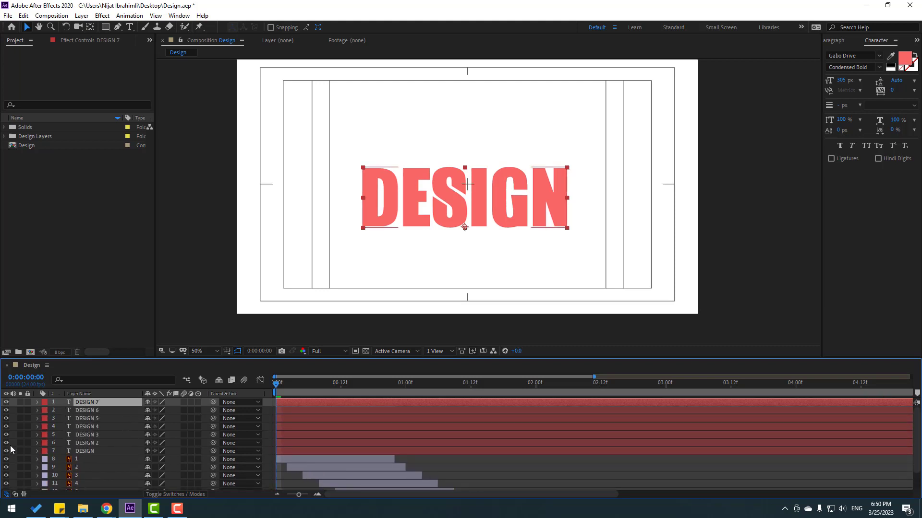
drag(6, 402, 6, 443)
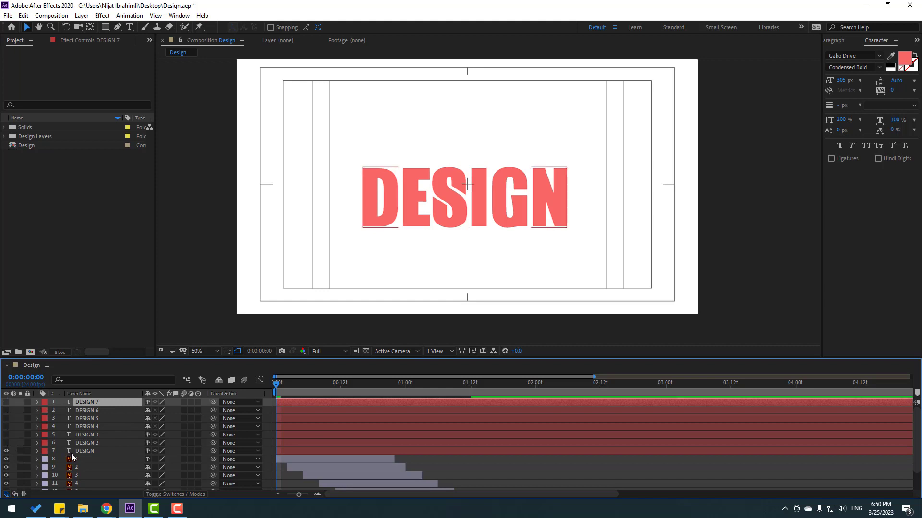
Step: Rename the original layer MAIN, set its text fill to #222222, and lock it
click(89, 452)
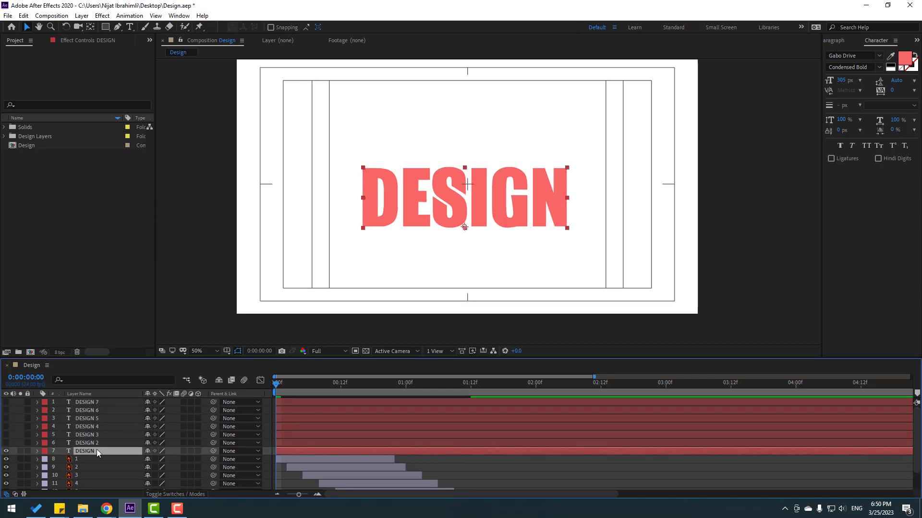
key(Return)
text(MAIN)
key(Return)
click(905, 60)
text(222222)
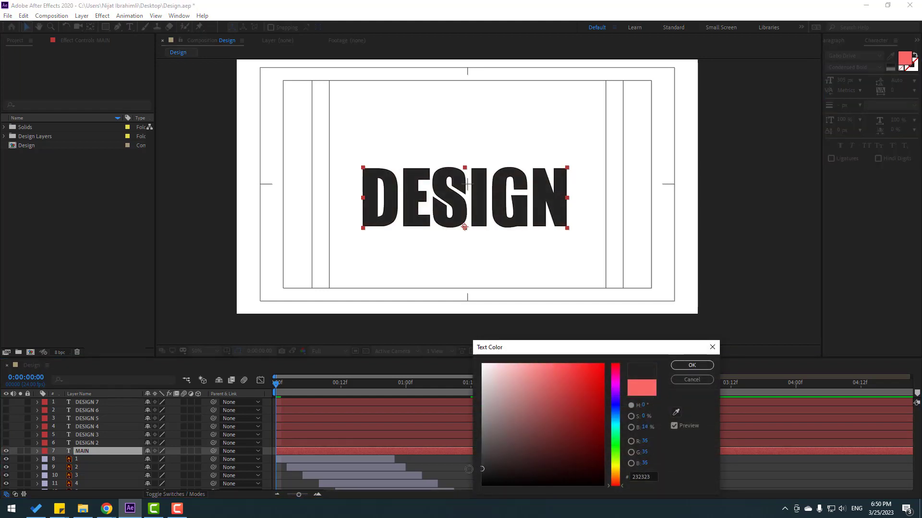
click(677, 366)
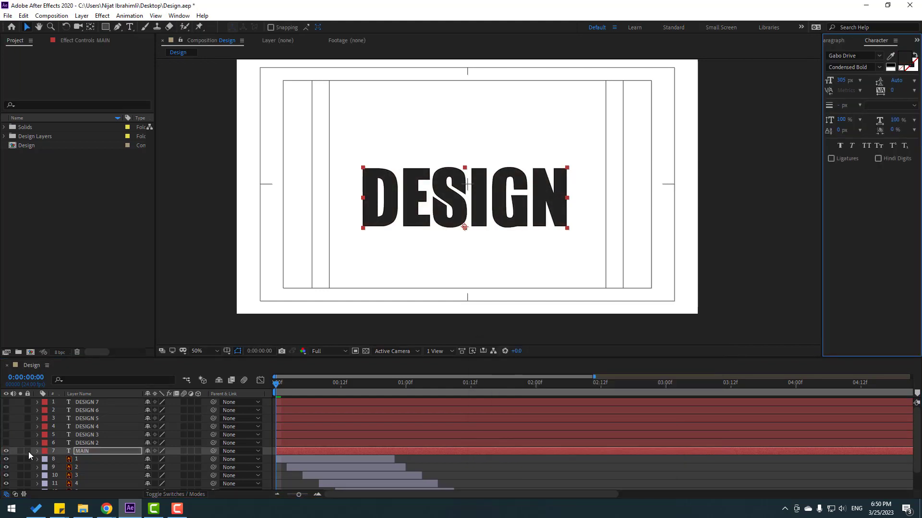
click(28, 452)
click(82, 443)
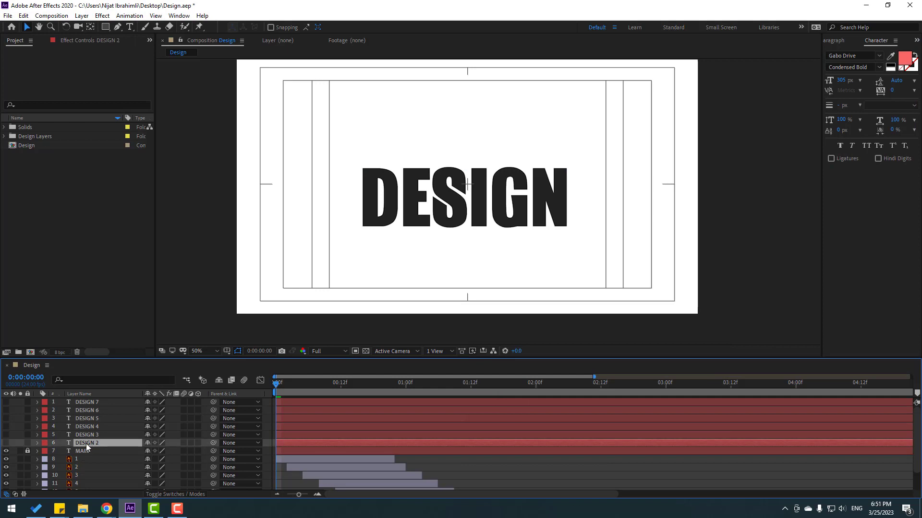
Step: Show the DESIGN 2 copy and change its text to the single letter D
click(6, 443)
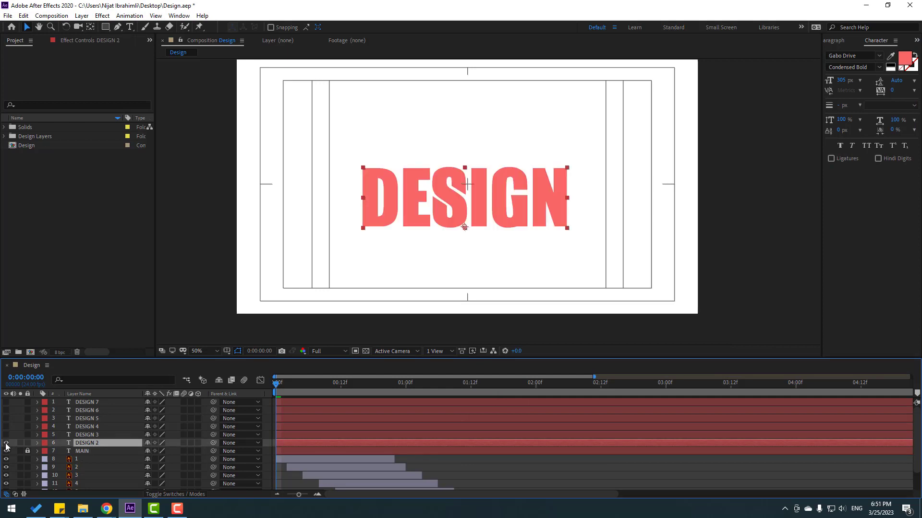
double_click(87, 444)
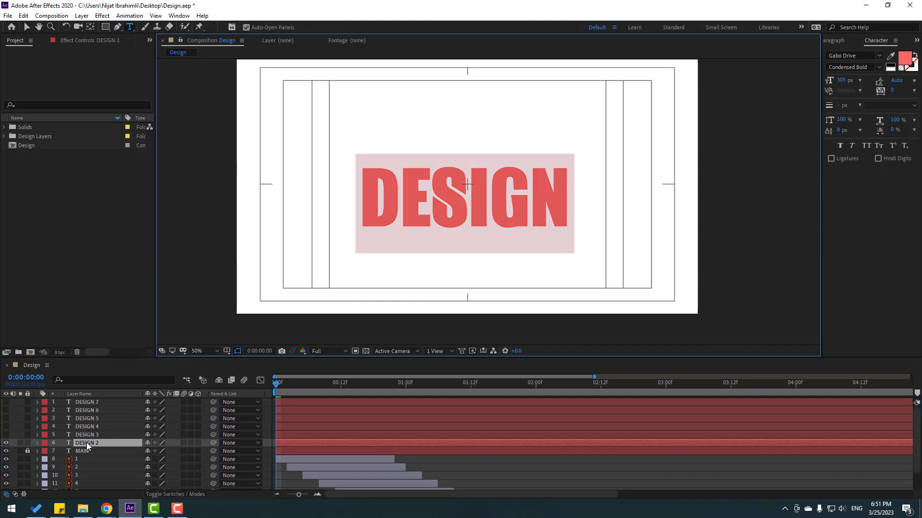
text(D)
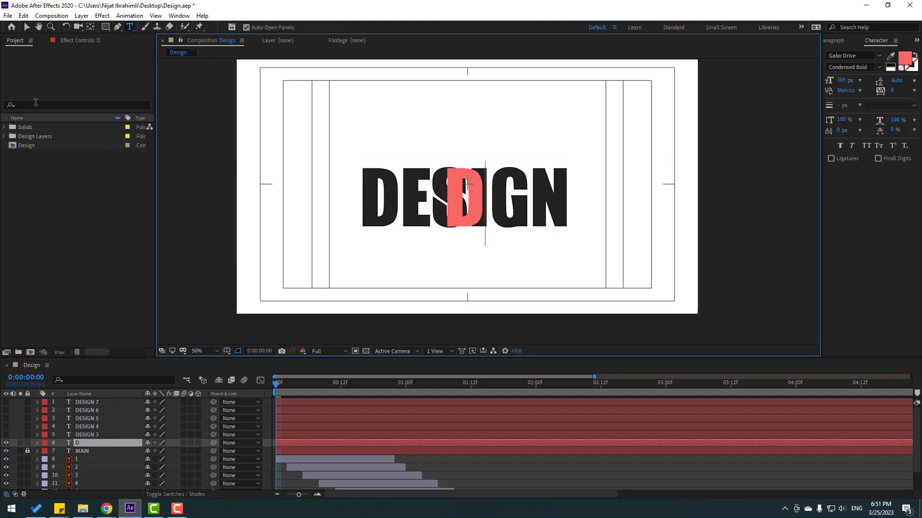
click(38, 27)
scroll(442, 250, up, 3)
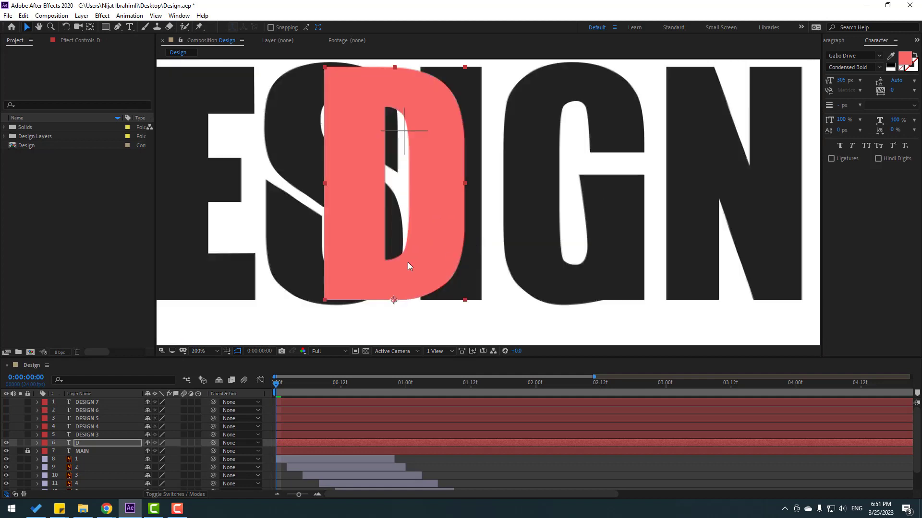
key(v)
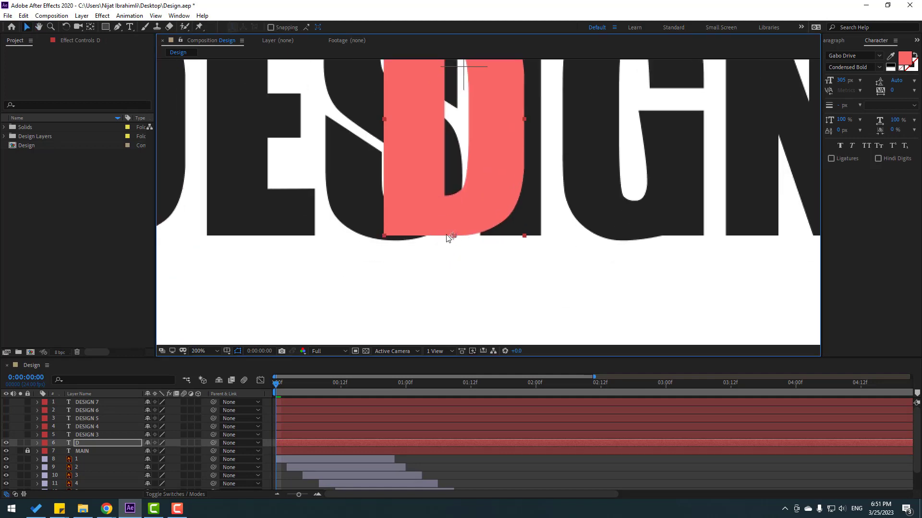
Step: Move the D layer's anchor point to its bottom centre with the Pan Behind tool
click(90, 27)
scroll(448, 283, up, 2)
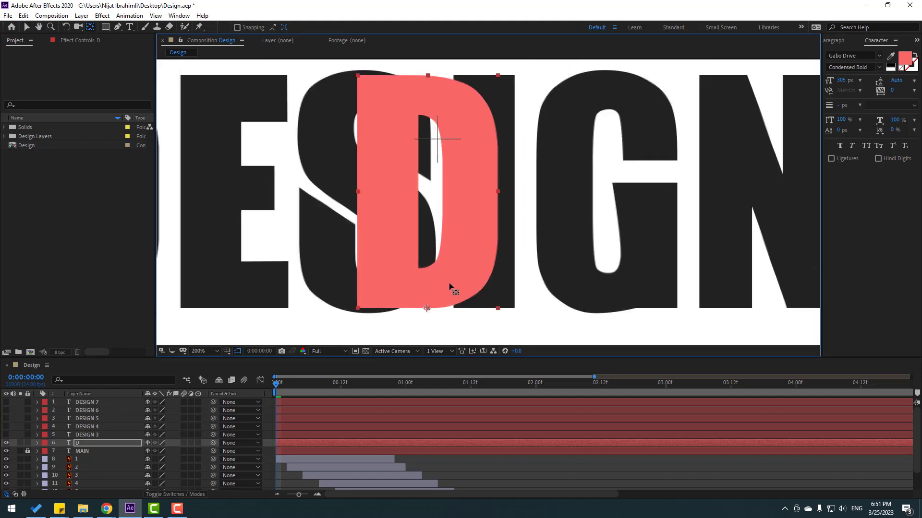
drag(426, 203, 423, 197)
click(26, 27)
click(91, 28)
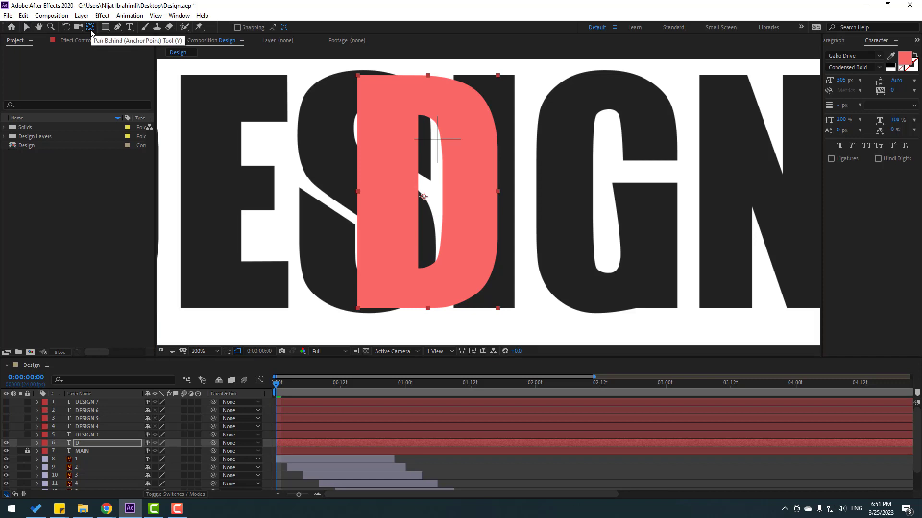
click(423, 197)
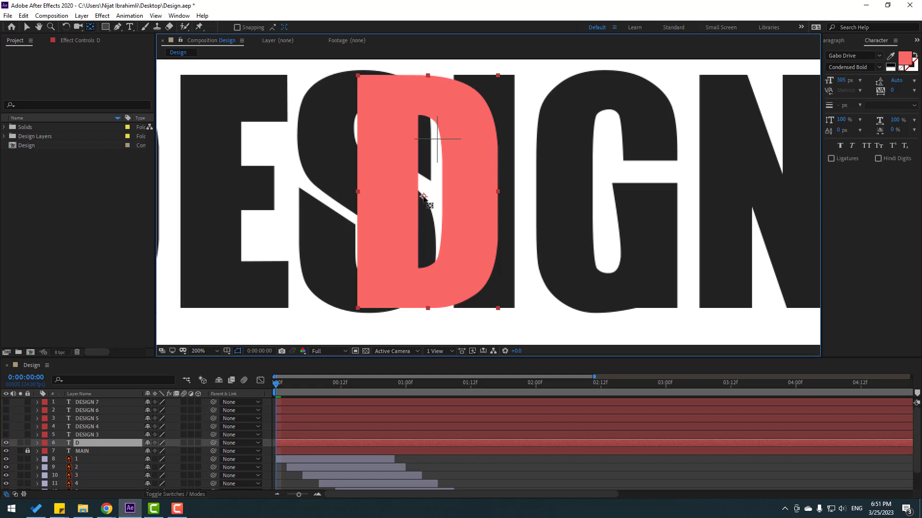
drag(423, 197, 424, 307)
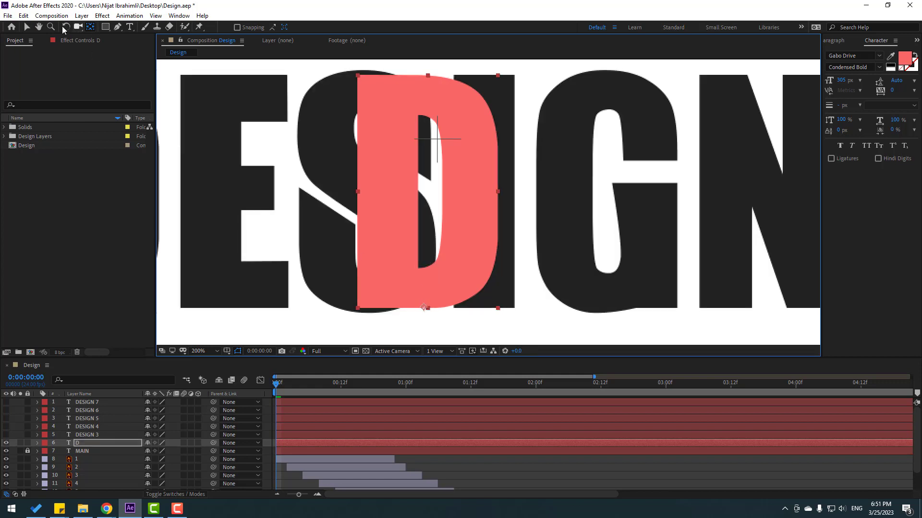
click(27, 27)
Step: Nudge the D layer with the arrow keys until it sits over MAIN's first D
scroll(470, 198, down, 2)
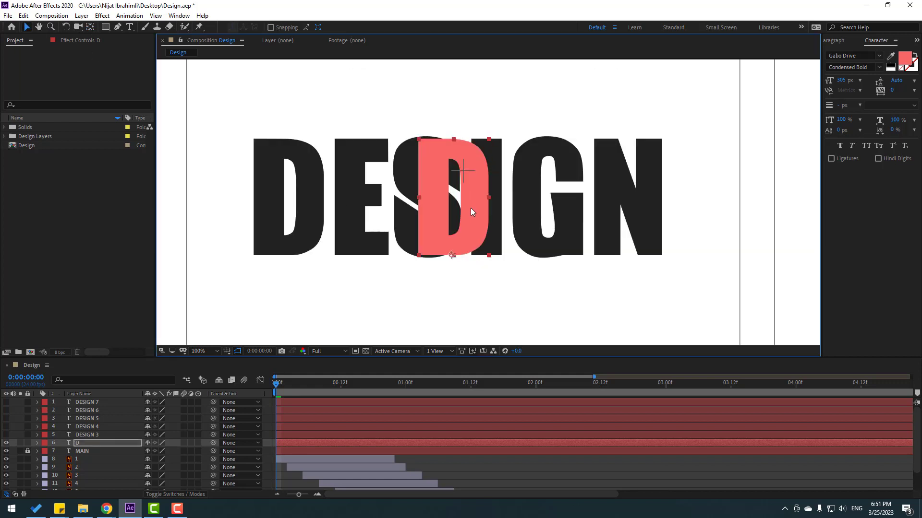
key(shift+Left)
key(shift+Left)
key(shift+Left)
key(shift+Left)
key(shift+Left)
key(shift+Left)
key(shift+Left)
key(shift+Left)
key(shift+Left)
key(shift+Left)
key(shift+Left)
key(shift+Left)
key(shift+Left)
key(shift+Left)
key(shift+Left)
key(shift+Left)
key(shift+Left)
key(shift+Left)
key(shift+Left)
key(shift+Left)
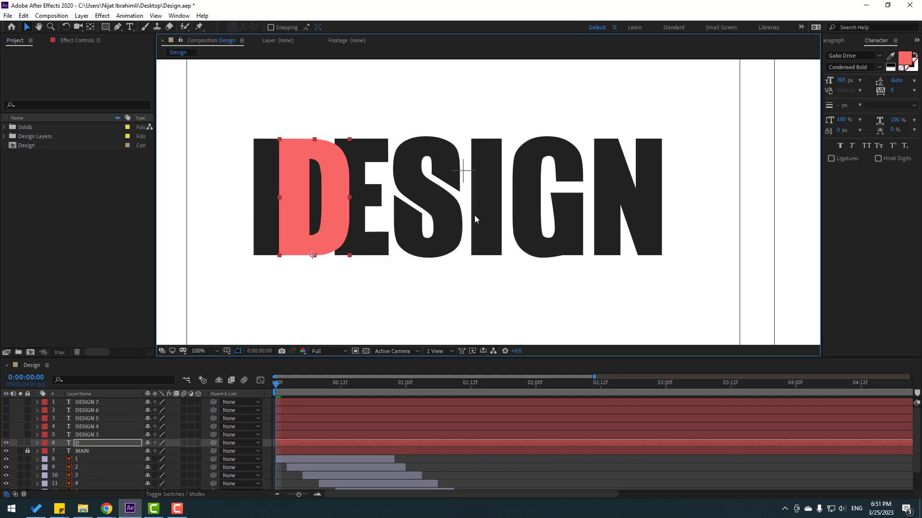
key(shift+Left)
key(shift+Left)
key(shift+Left)
key(shift+Left)
key(shift+Left)
key(shift+Left)
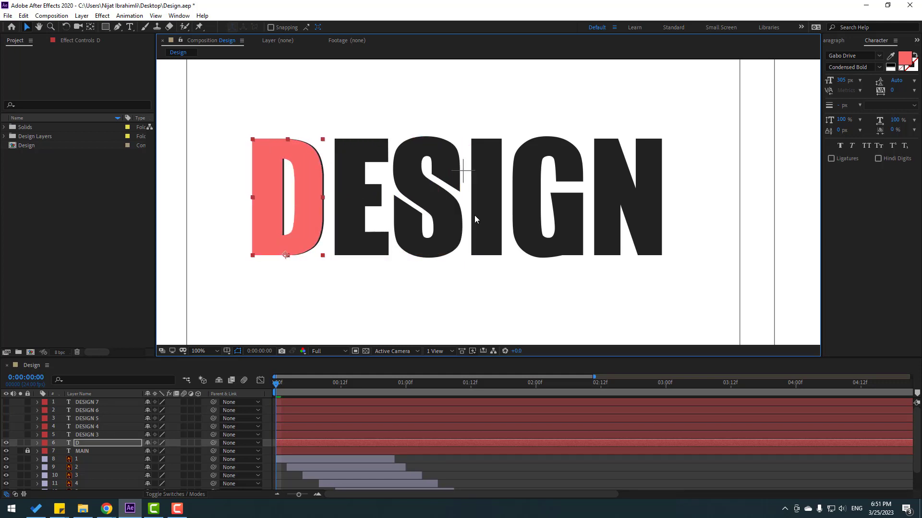
key(Right)
key(Right)
key(Right)
Step: Show DESIGN 3, change its text to E, and nudge it left onto MAIN's E
click(92, 436)
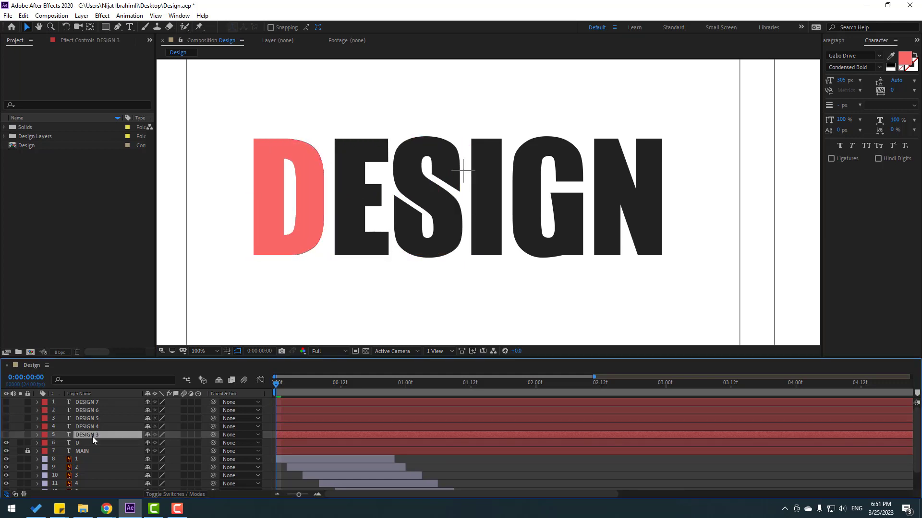
click(7, 435)
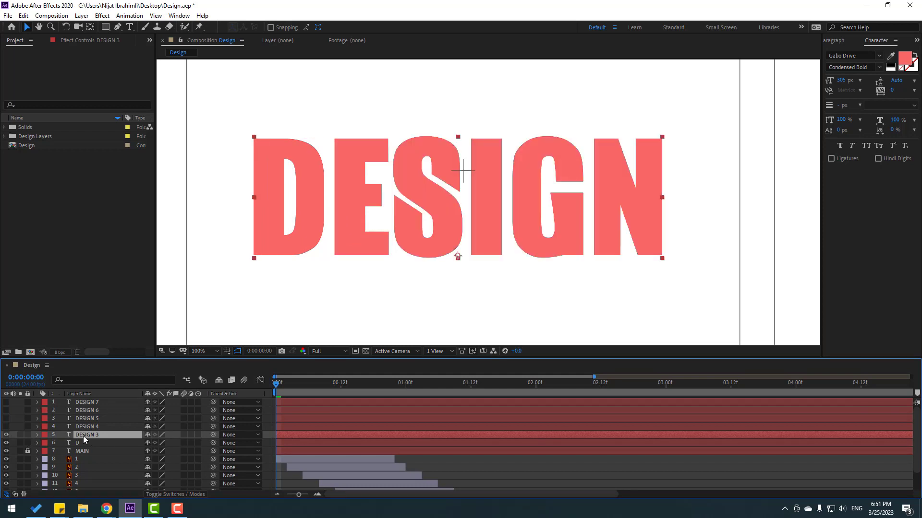
double_click(86, 436)
text(E)
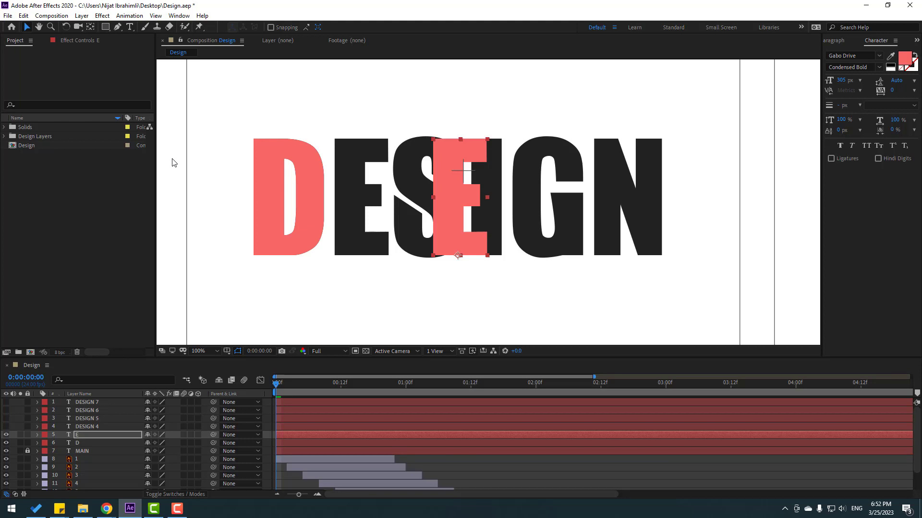
key(shift+Left)
key(shift+Left)
key(shift+Left)
key(shift+Left)
key(shift+Left)
key(shift+Left)
key(shift+Left)
key(shift+Left)
key(shift+Left)
key(shift+Left)
key(shift+Left)
key(shift+Left)
key(shift+Left)
key(shift+Left)
key(shift+Left)
key(shift+Left)
key(shift+Left)
key(shift+Left)
key(shift+Left)
key(shift+Left)
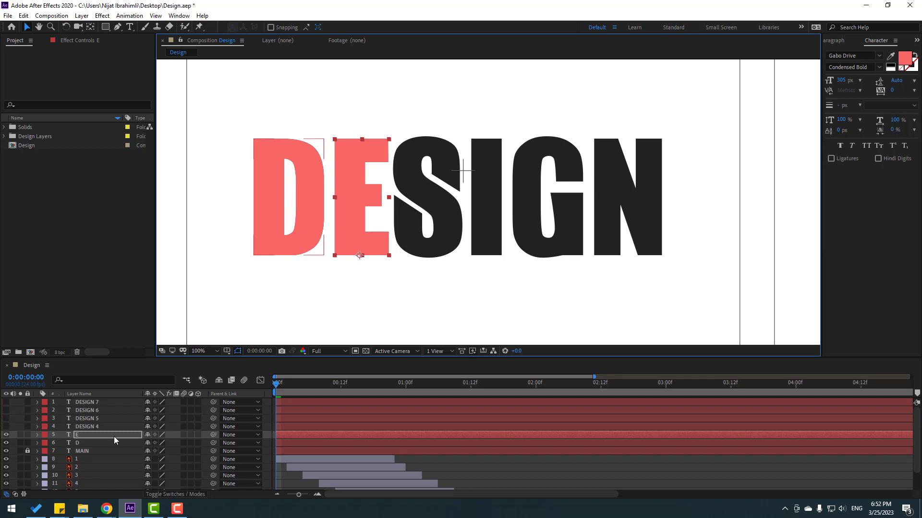
Step: Show DESIGN 4, change its text to S, and nudge it left onto MAIN's S
click(89, 426)
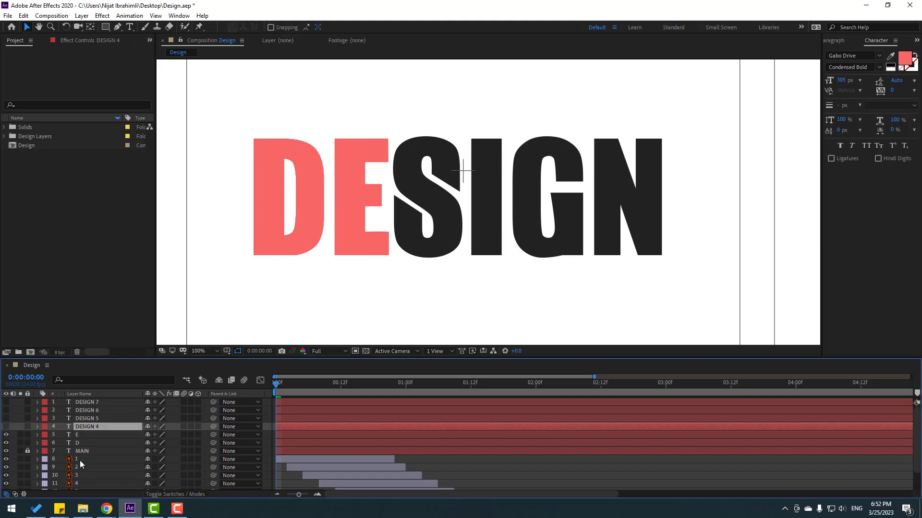
click(6, 426)
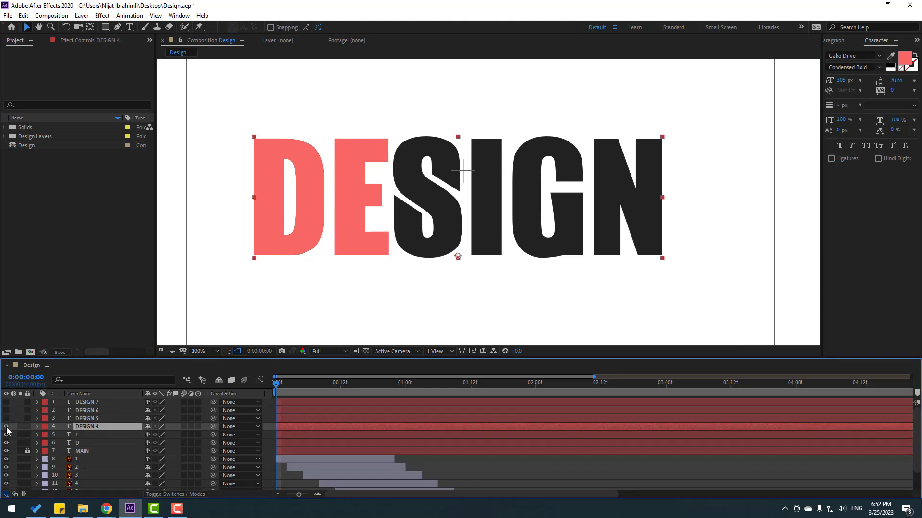
double_click(88, 426)
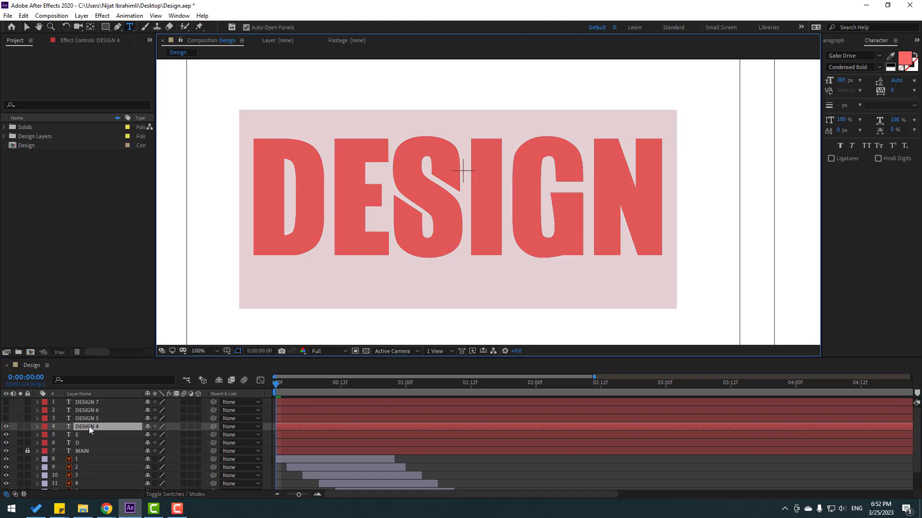
text(S)
click(27, 27)
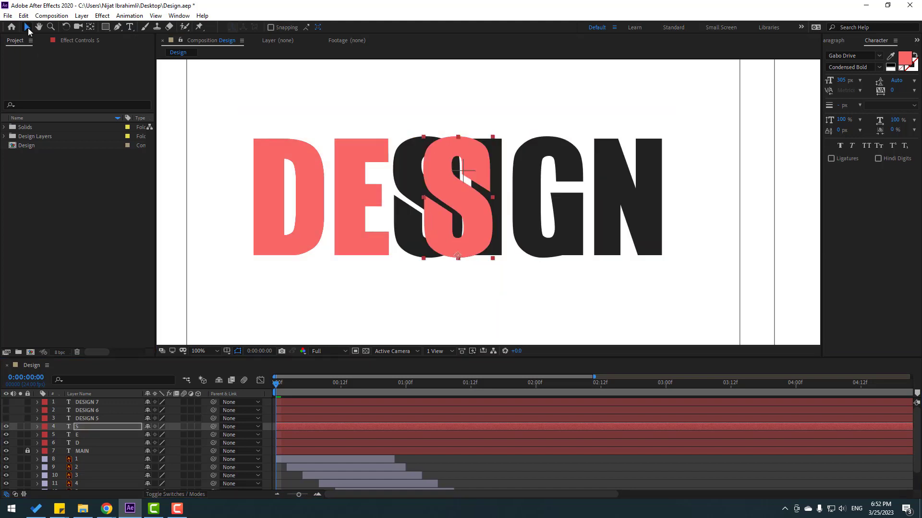
key(shift+Left)
key(shift+Left)
key(shift+Left)
key(shift+Left)
key(shift+Left)
key(shift+Left)
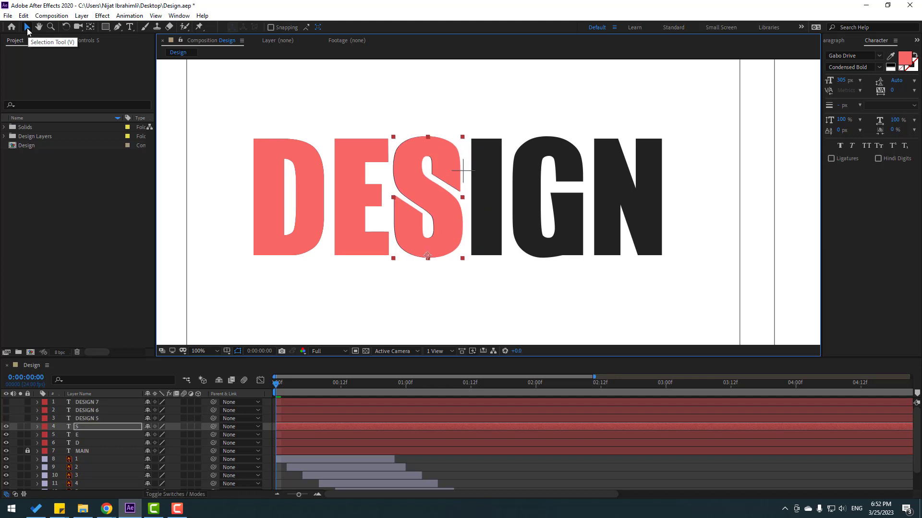
Step: Show DESIGN 5, change its text to I, and nudge it right onto MAIN's I
click(92, 419)
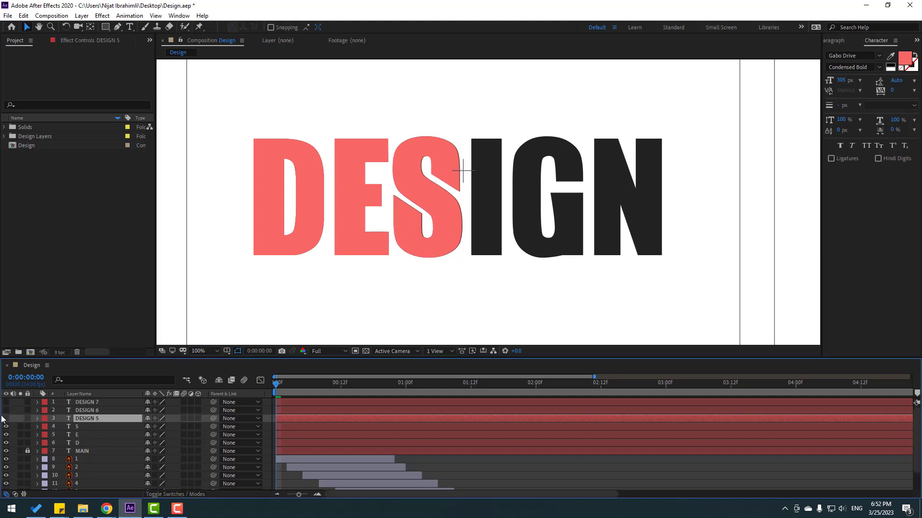
click(6, 418)
double_click(94, 417)
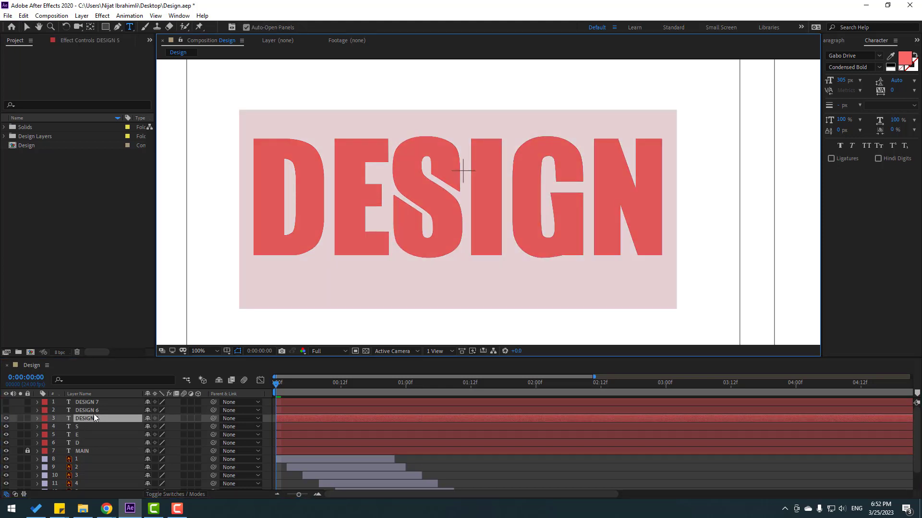
text(I)
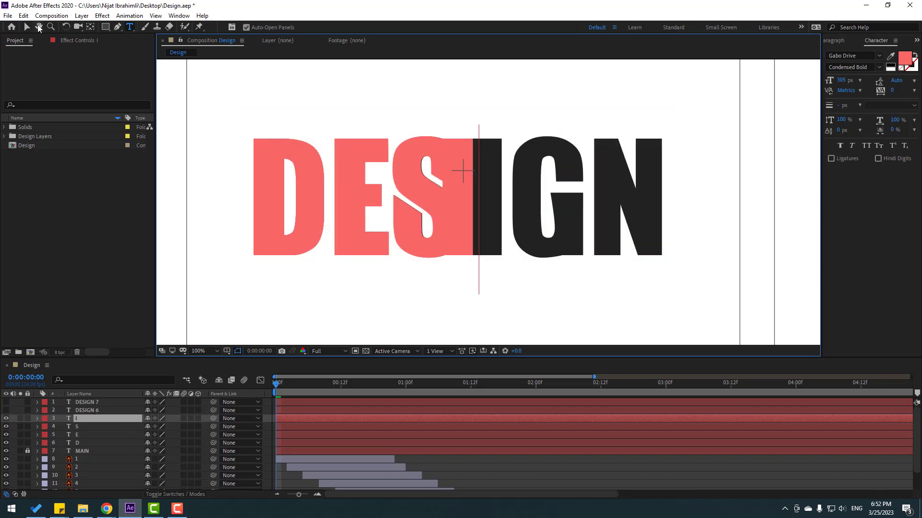
click(30, 28)
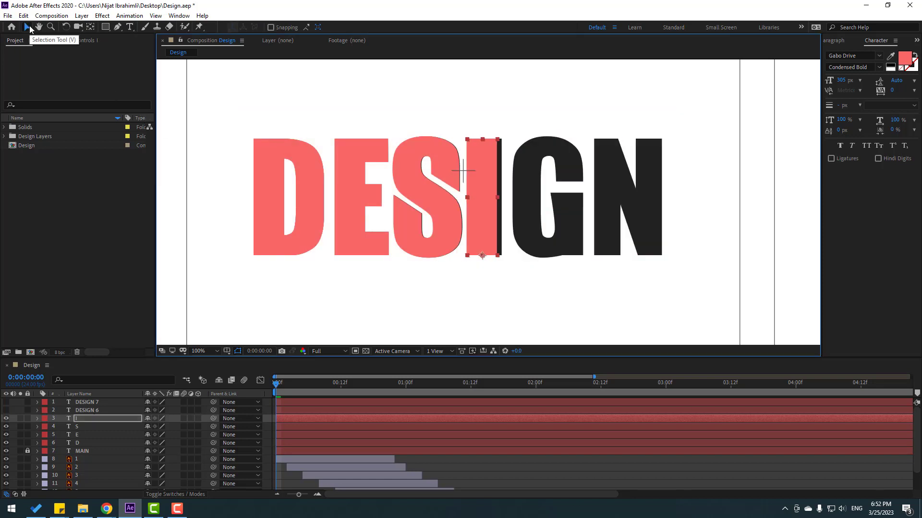
key(Right)
key(Right)
key(Right)
key(Right)
key(Right)
key(Right)
key(Right)
key(Right)
key(Right)
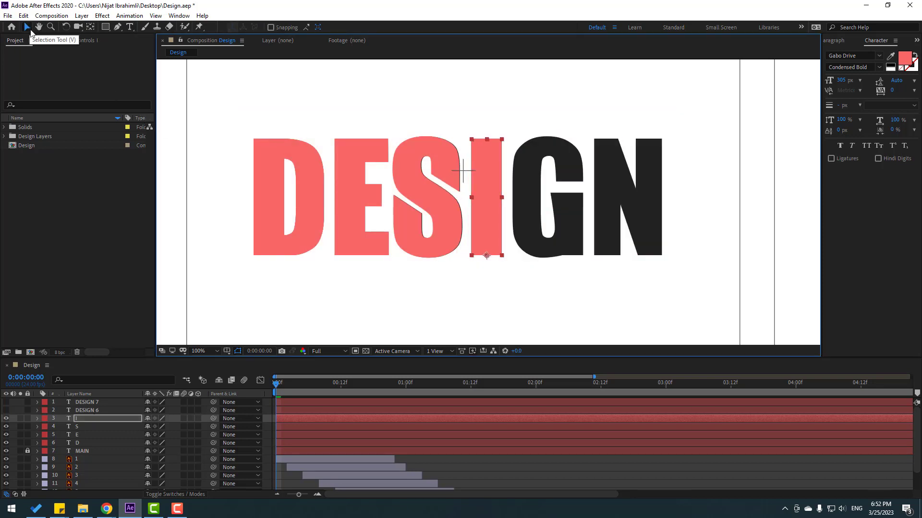
Step: Show DESIGN 6, change its text to G, and nudge it right onto MAIN's G
click(87, 410)
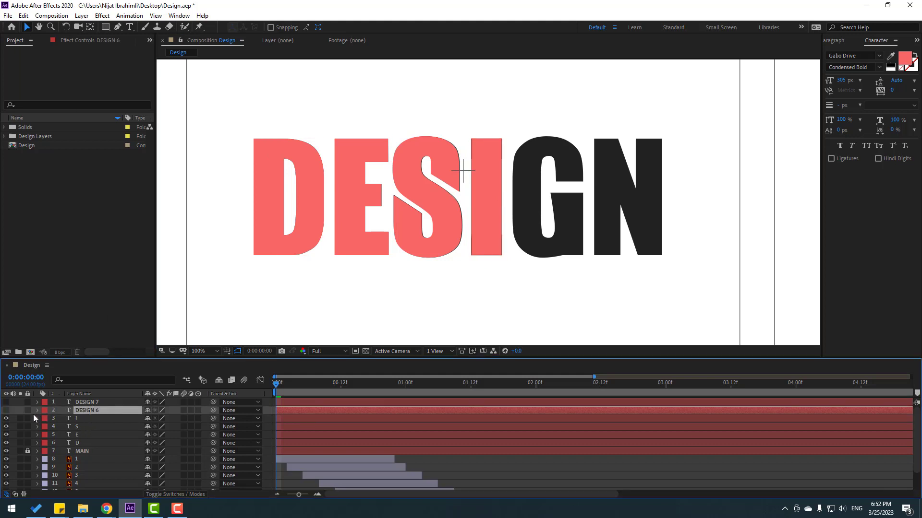
click(6, 411)
double_click(91, 411)
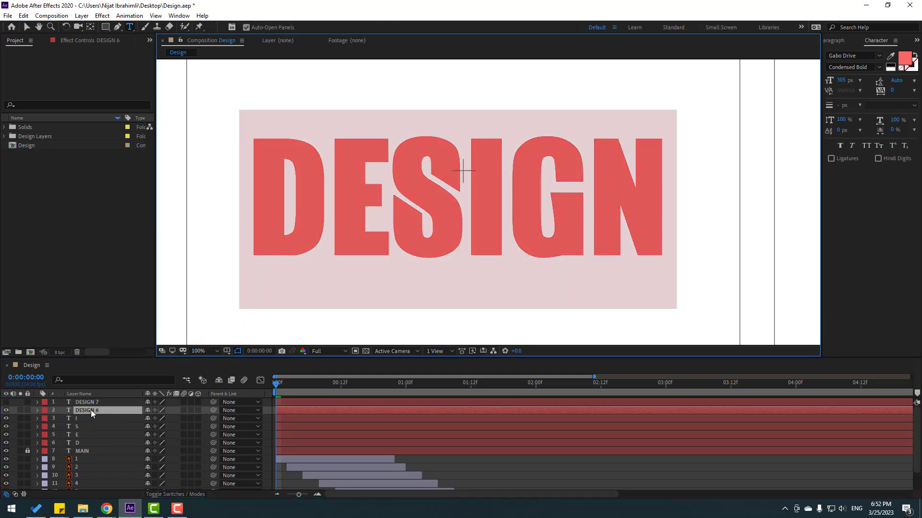
text(G)
key(Return)
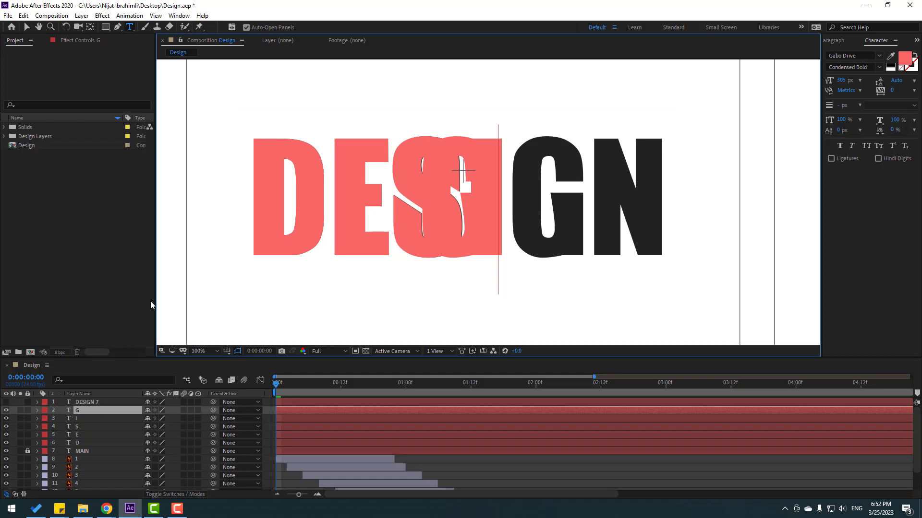
click(30, 27)
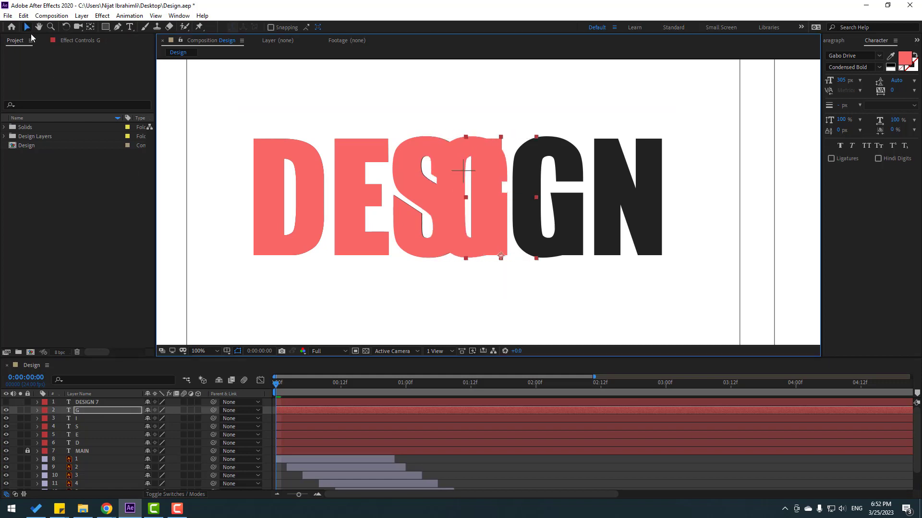
key(shift+Right)
key(shift+Right)
key(shift+Right)
key(shift+Right)
key(shift+Right)
key(shift+Right)
key(shift+Right)
key(shift+Right)
key(shift+Right)
key(shift+Right)
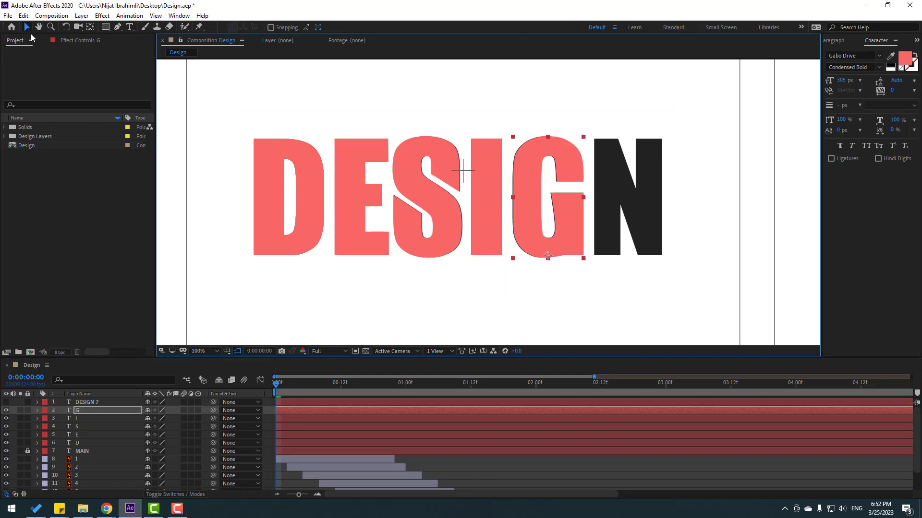
Step: Change the DESIGN 7 copy's text to N and align it exactly over MAIN's N
click(81, 410)
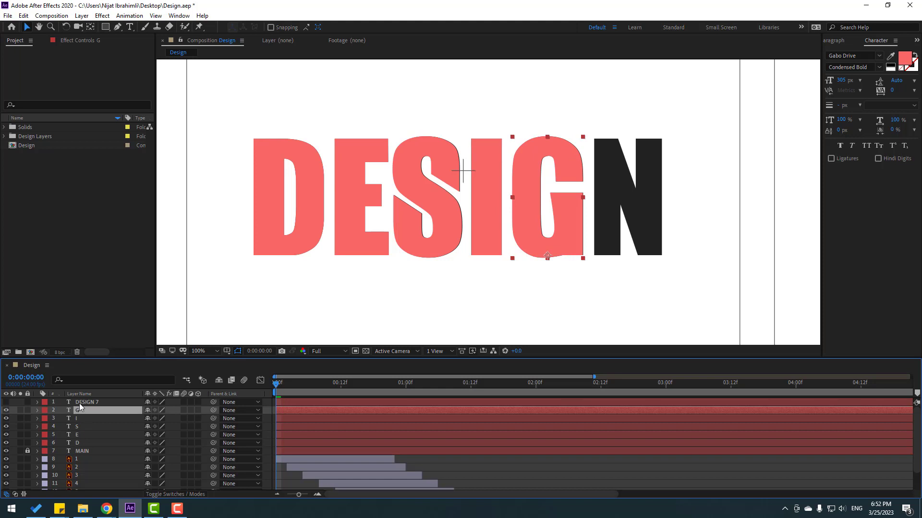
click(79, 403)
double_click(80, 403)
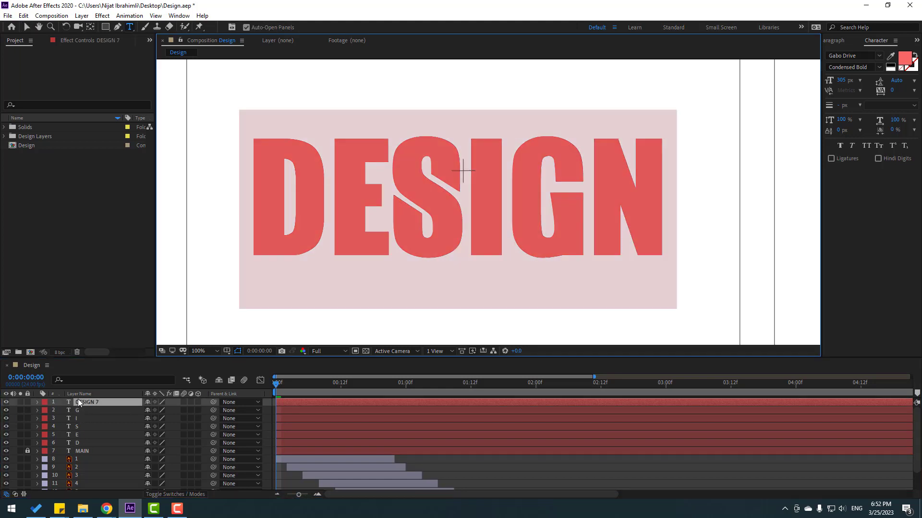
text(N)
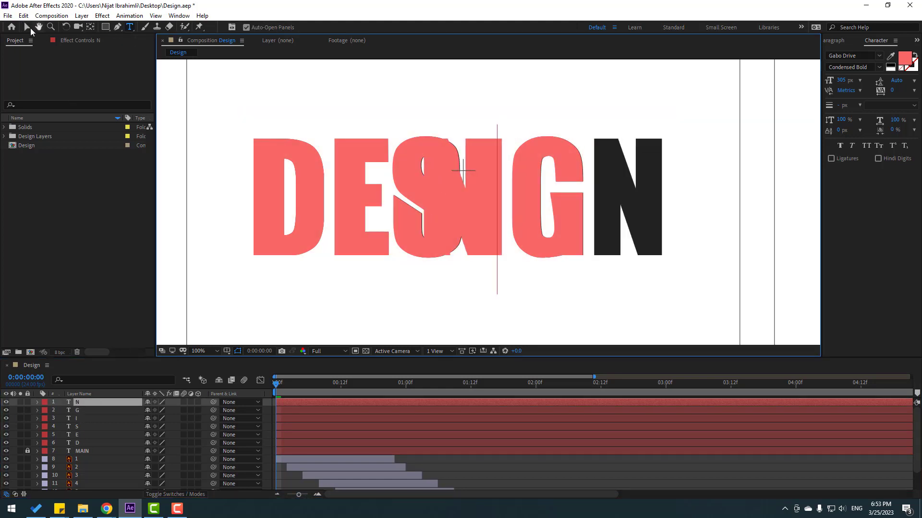
click(28, 27)
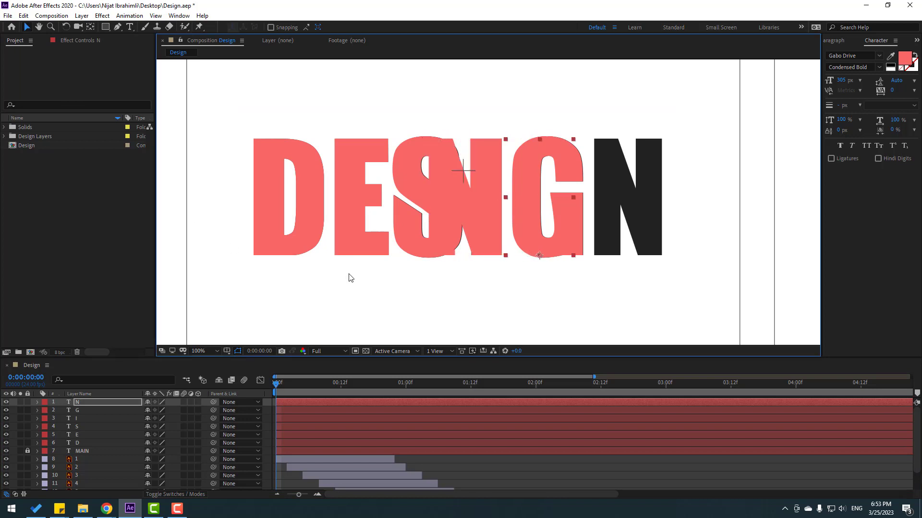
key(shift+Right)
key(shift+Right)
key(shift+Right)
key(shift+Right)
key(shift+Right)
key(shift+Right)
key(shift+Right)
key(shift+Right)
key(shift+Right)
key(shift+Right)
key(shift+Right)
key(shift+Right)
key(shift+Right)
key(shift+Right)
key(shift+Right)
key(shift+Right)
key(shift+Right)
key(shift+Right)
key(shift+Right)
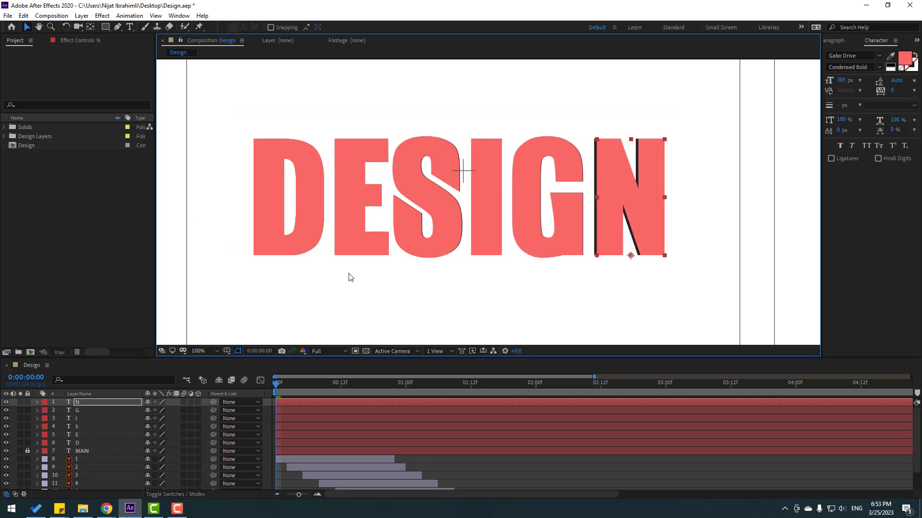
key(Left)
key(Left)
key(Left)
key(Left)
key(Left)
key(Left)
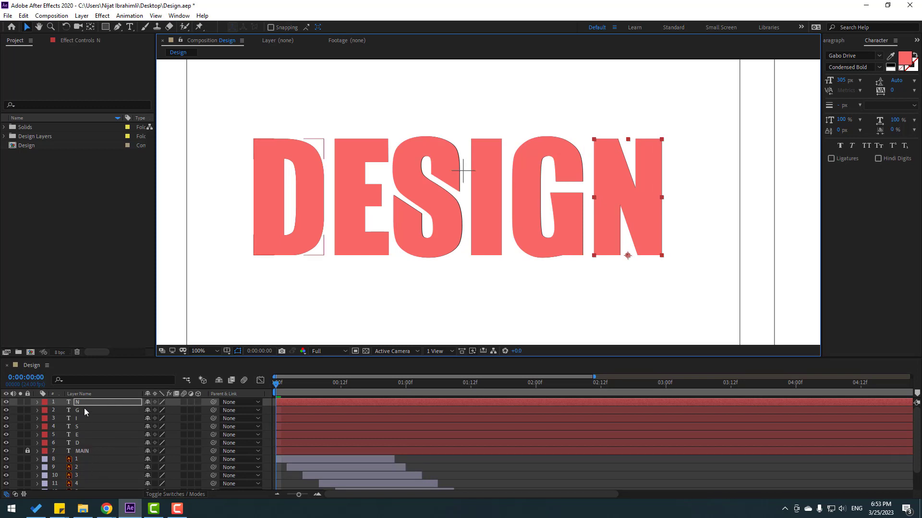
click(79, 443)
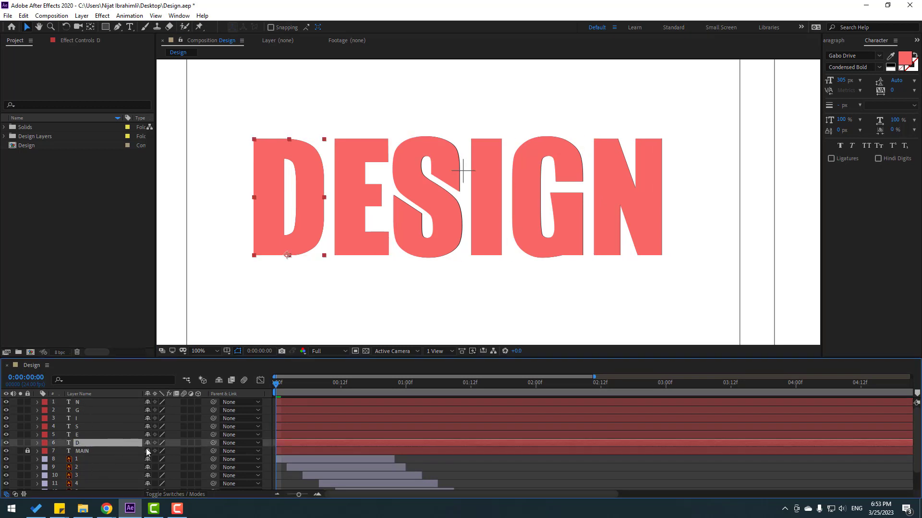
Step: Reveal the D layer's Scale, flatten it to 0%, and jump ten frames ahead
key(s)
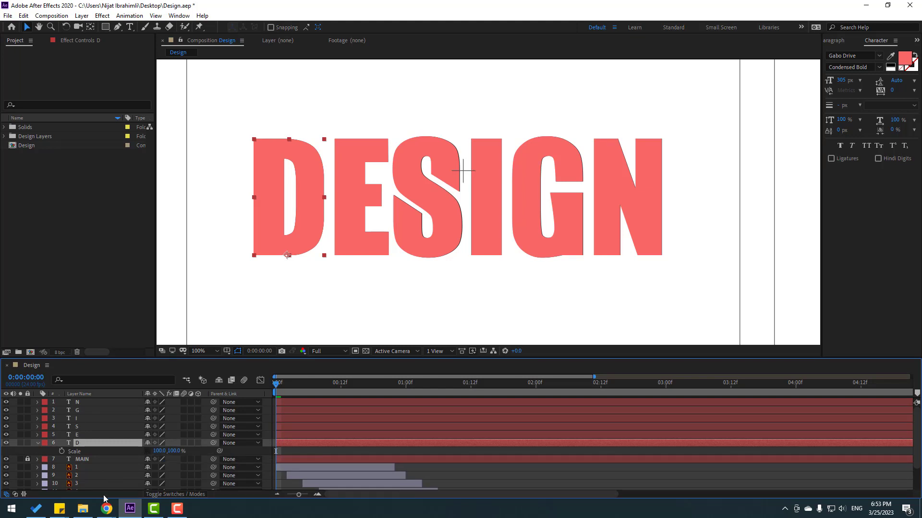
drag(173, 457, 173, 465)
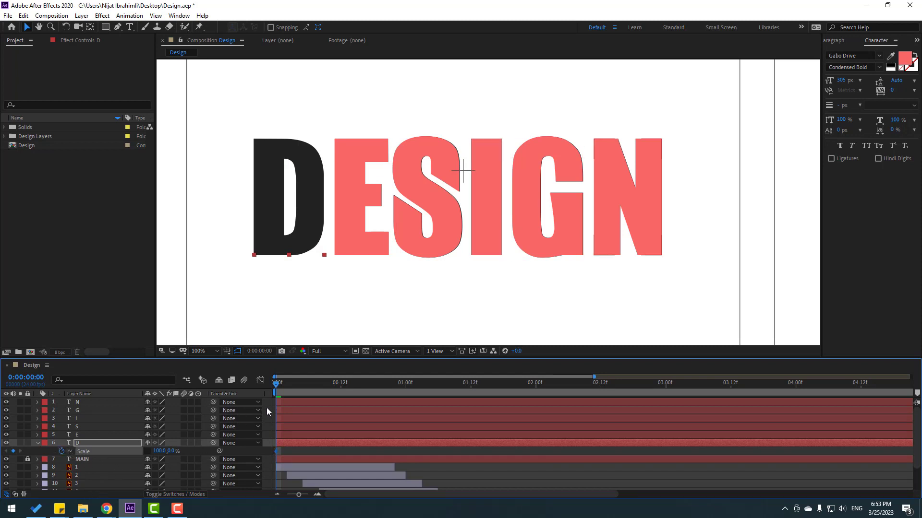
click(260, 351)
text(+)
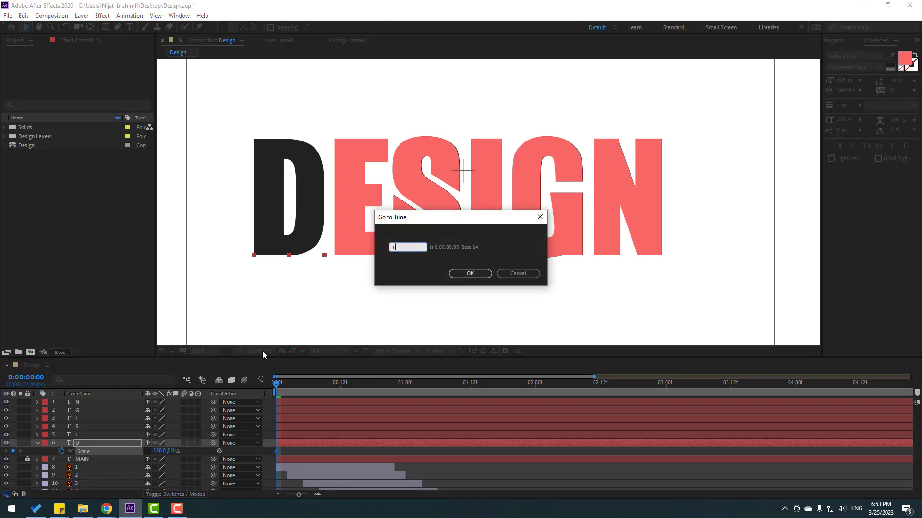
text(10)
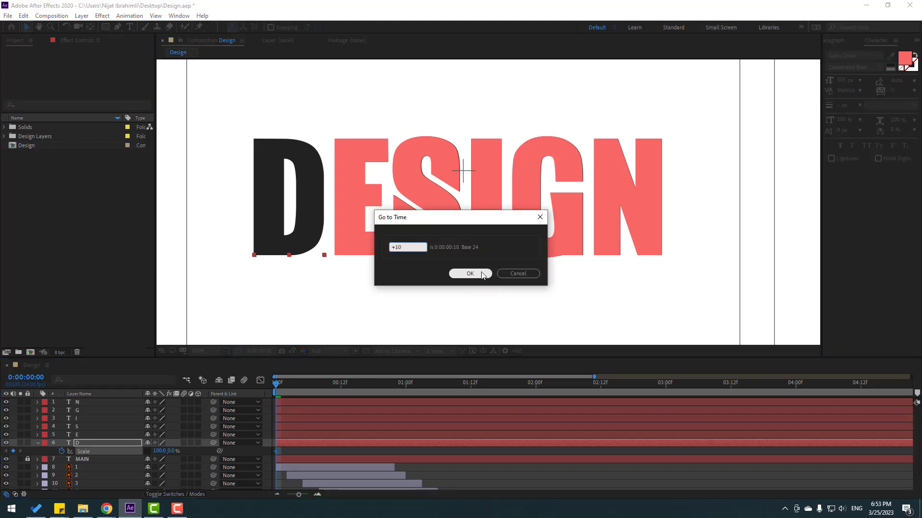
click(472, 273)
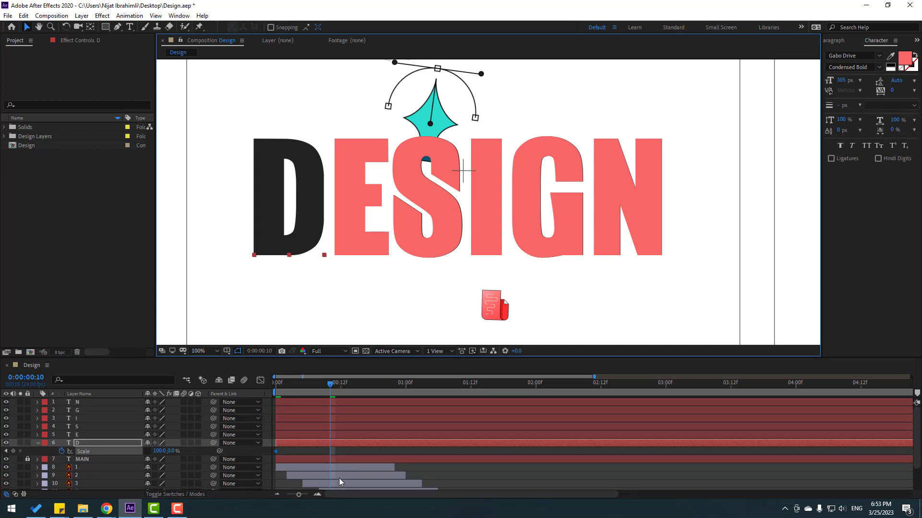
Step: Key the D's Scale at 110% on frame 10 and 95% on frame 20
click(174, 451)
text(110)
key(Return)
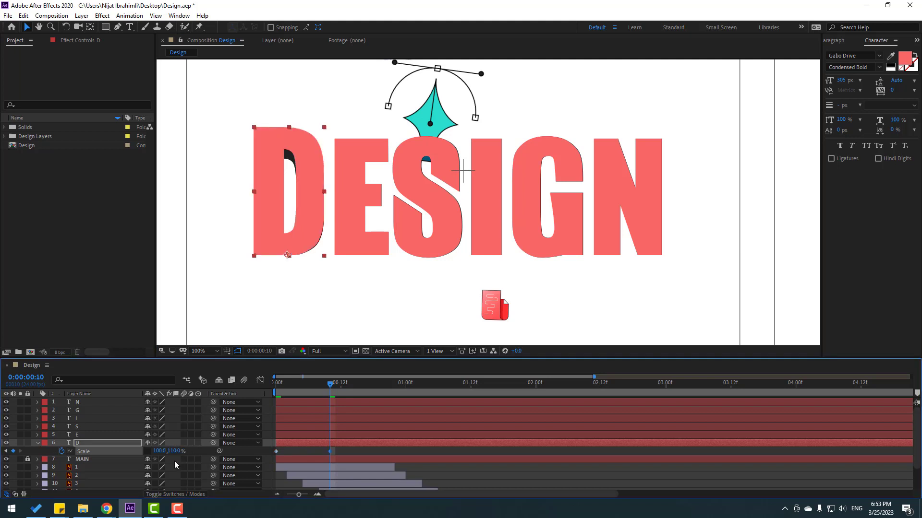
key(shift+Page_Down)
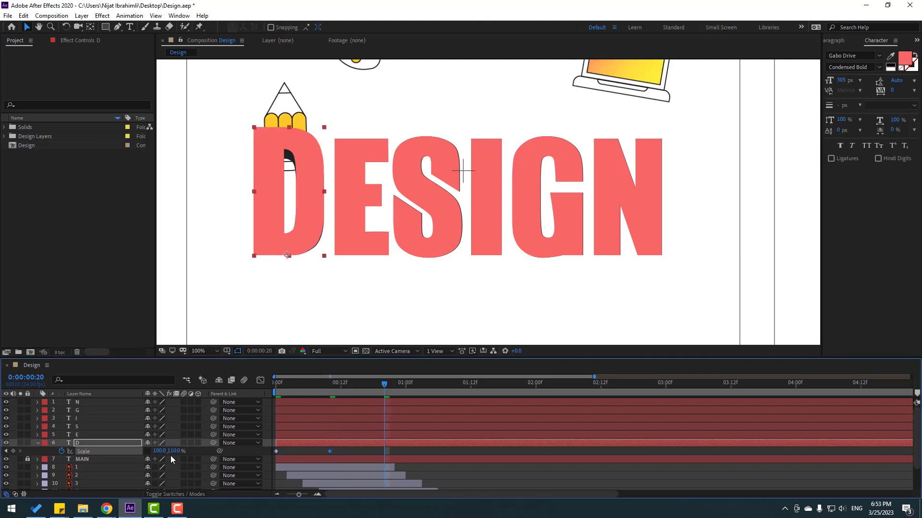
click(174, 452)
text(95)
key(Return)
Step: Add a final 100% Scale keyframe at 0:00:01:06 and solo the D layer
key(shift+Page_Down)
click(173, 451)
text(100)
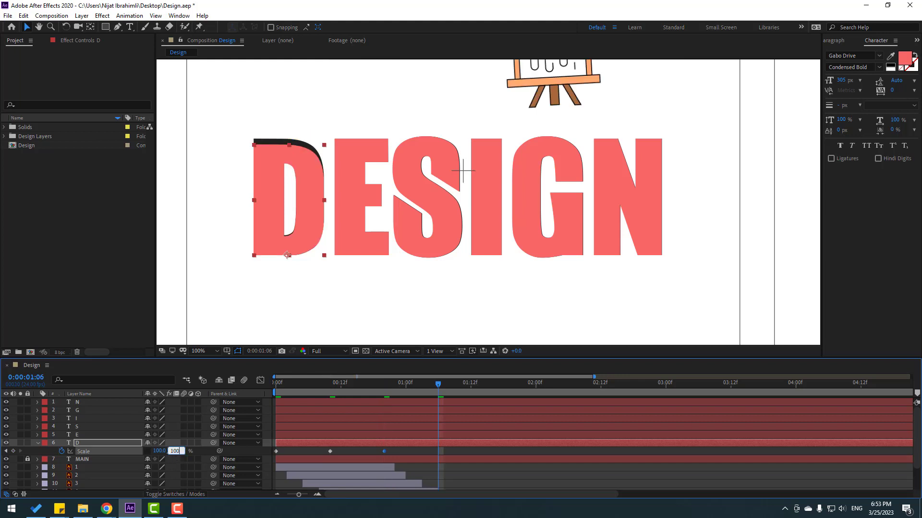
key(Return)
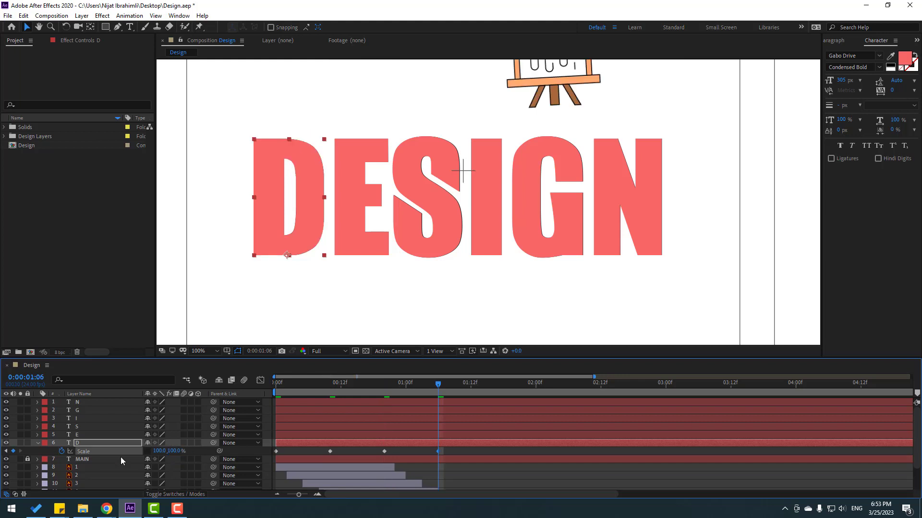
click(20, 442)
Step: Preview the D animation, then apply Easy Ease to all four Scale keyframes
key(space)
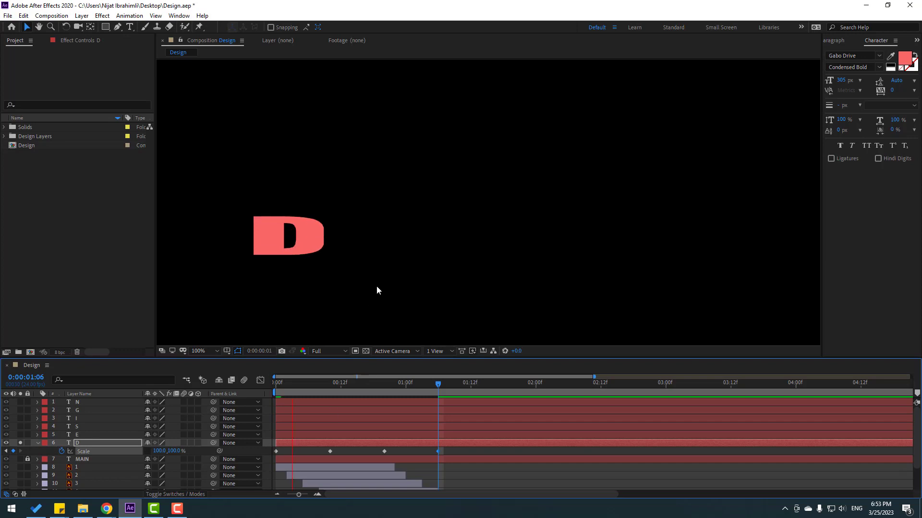
key(space)
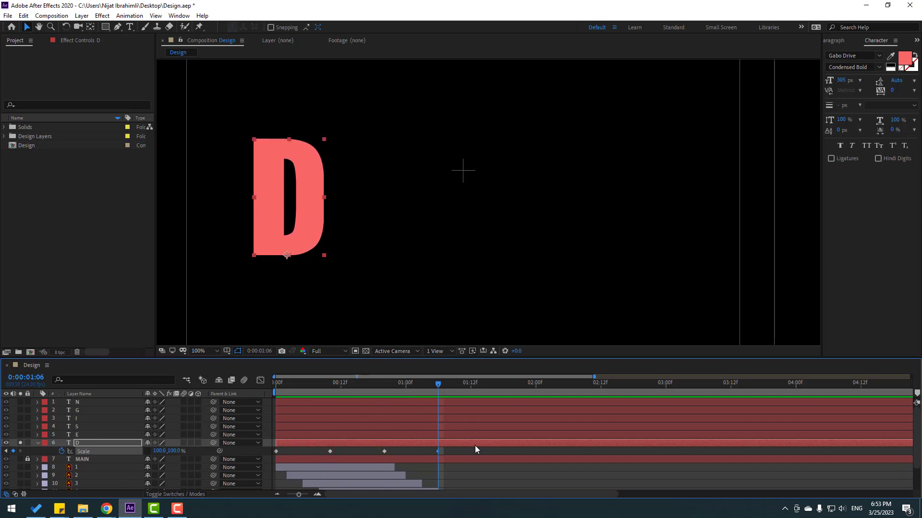
drag(447, 450, 276, 455)
right_click(277, 455)
mouse_move(365, 455)
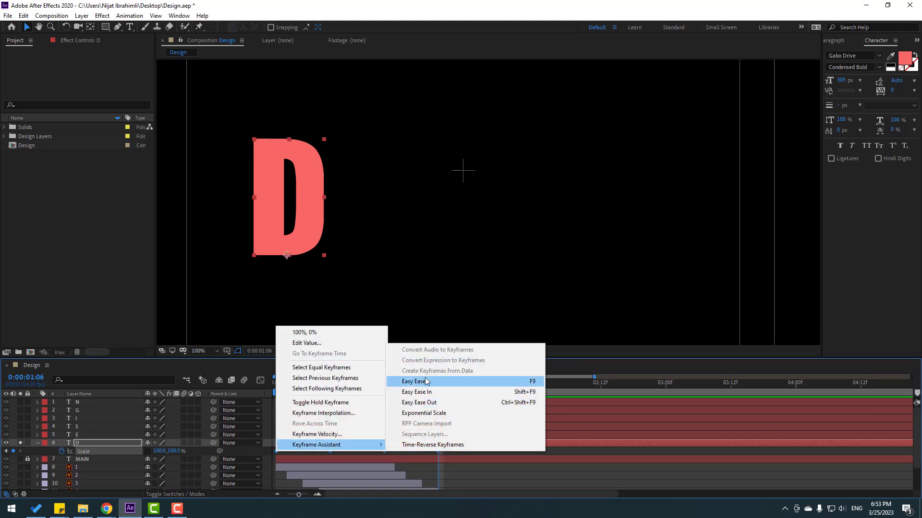
click(432, 382)
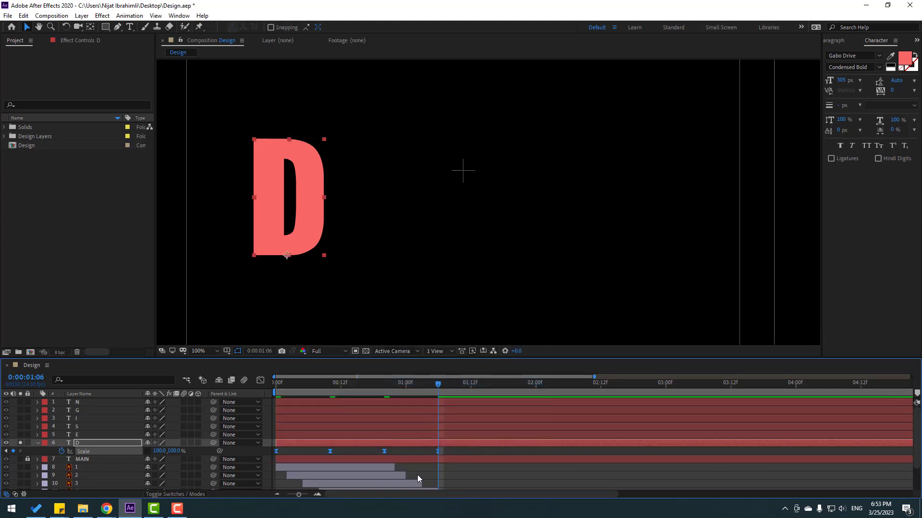
Step: Respace the eased keyframes about five frames apart, ending near frame 15, and return to frame 0
drag(437, 451, 330, 451)
key(space)
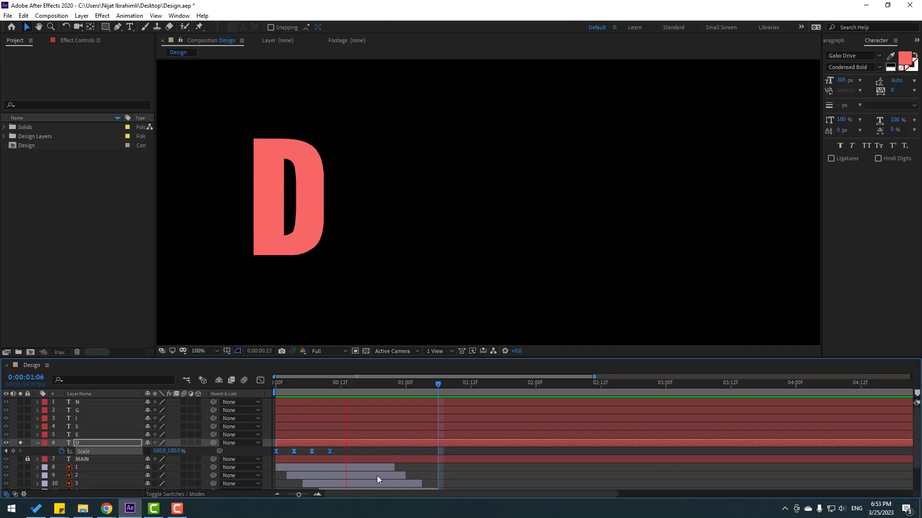
key(space)
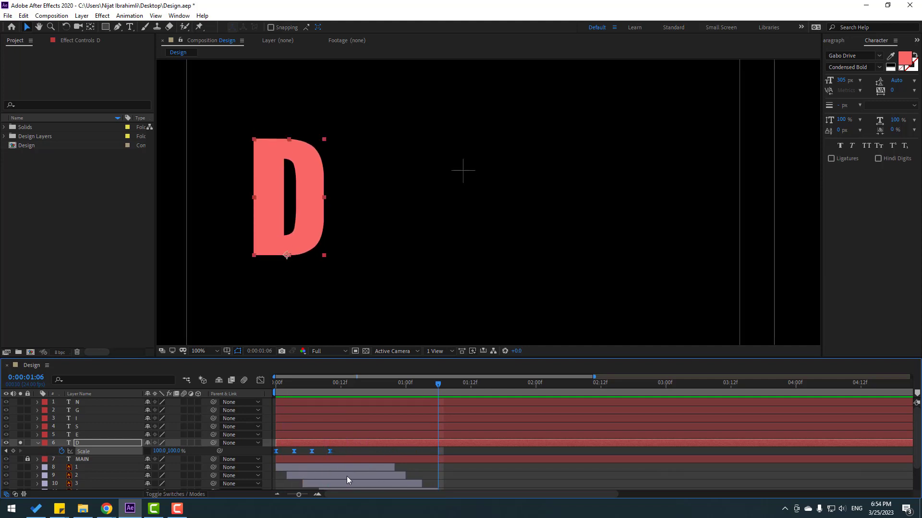
drag(332, 452, 356, 455)
key(space)
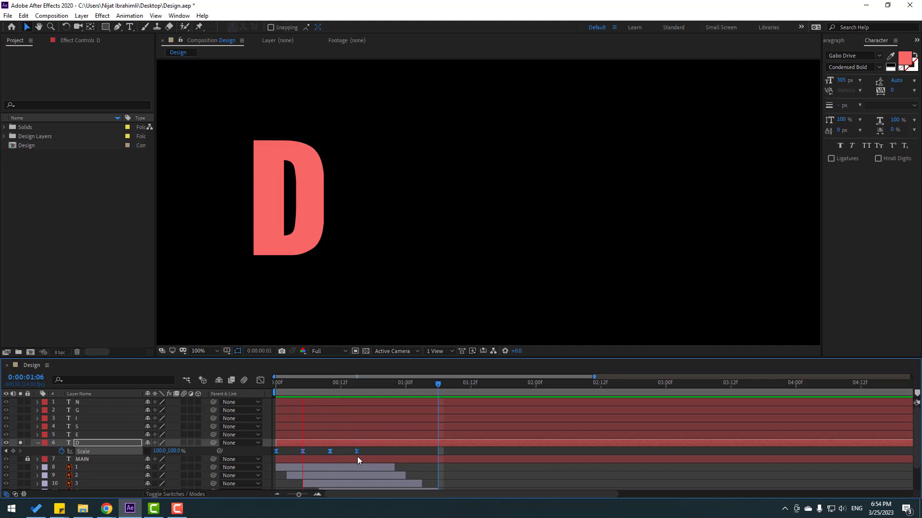
key(space)
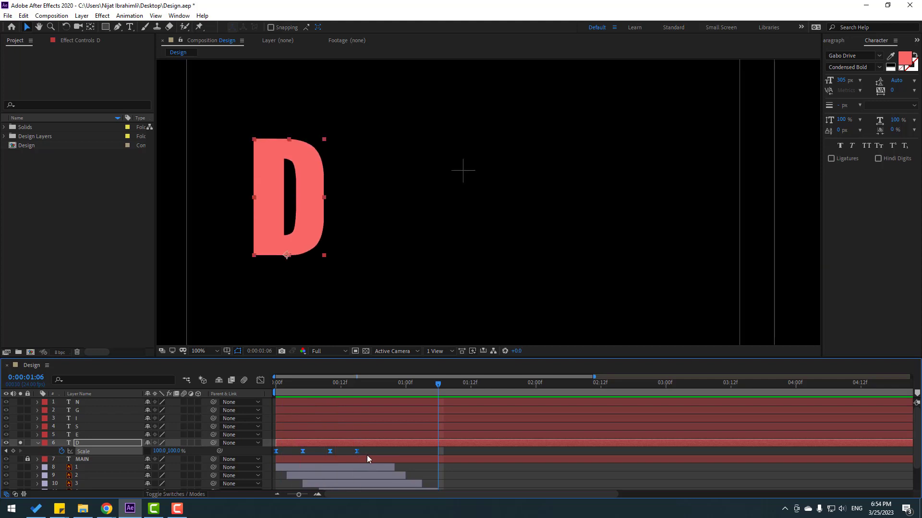
click(367, 454)
drag(339, 453, 281, 462)
drag(365, 393, 273, 389)
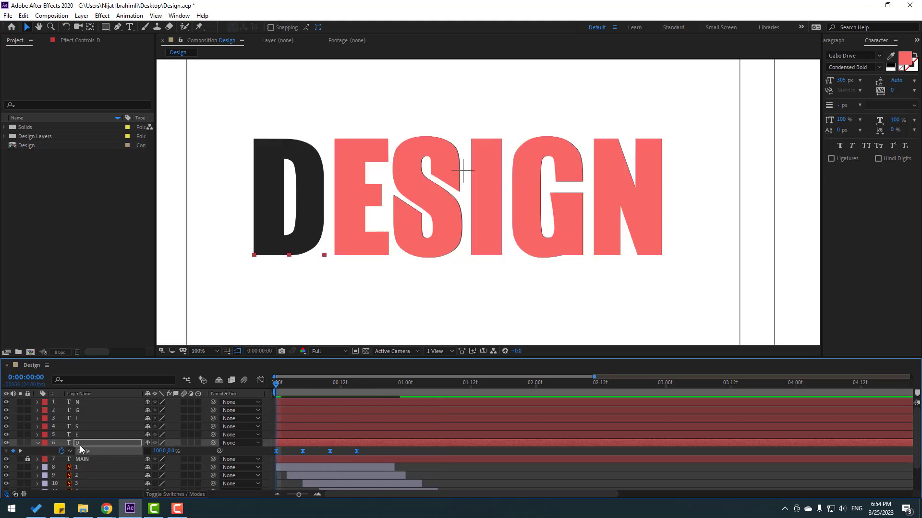
Step: Unsolo D and preview the E through N letters popping in together
click(76, 435)
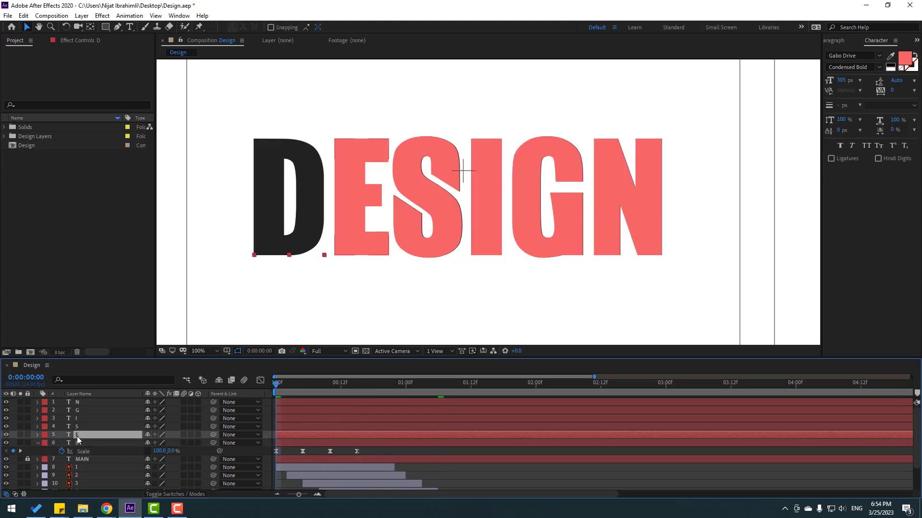
shift+click(90, 403)
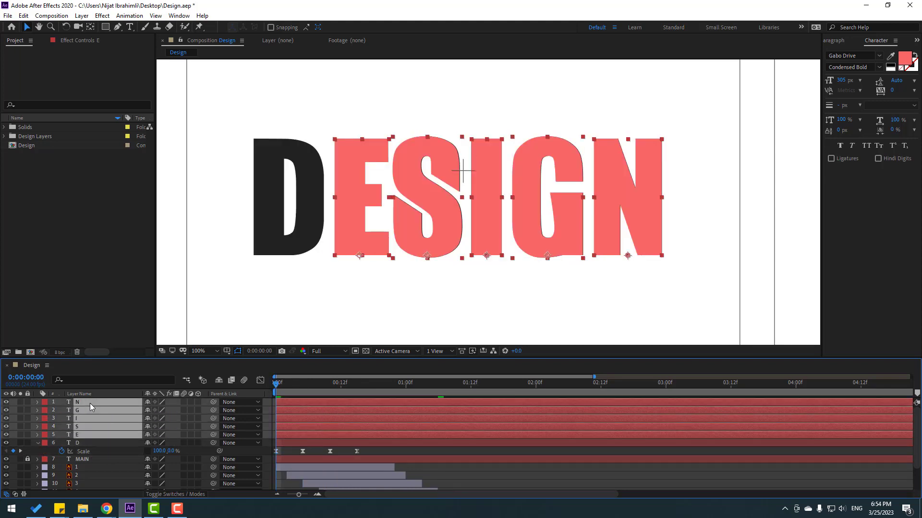
key(space)
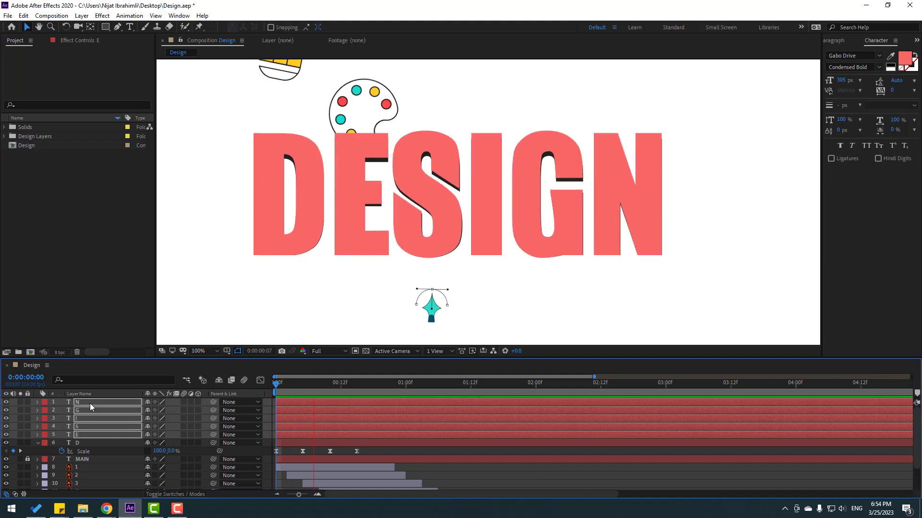
key(space)
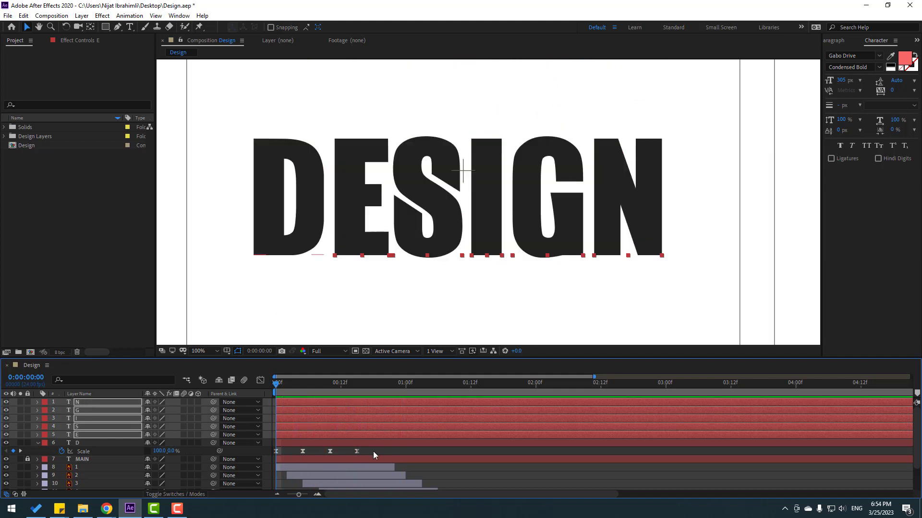
click(373, 451)
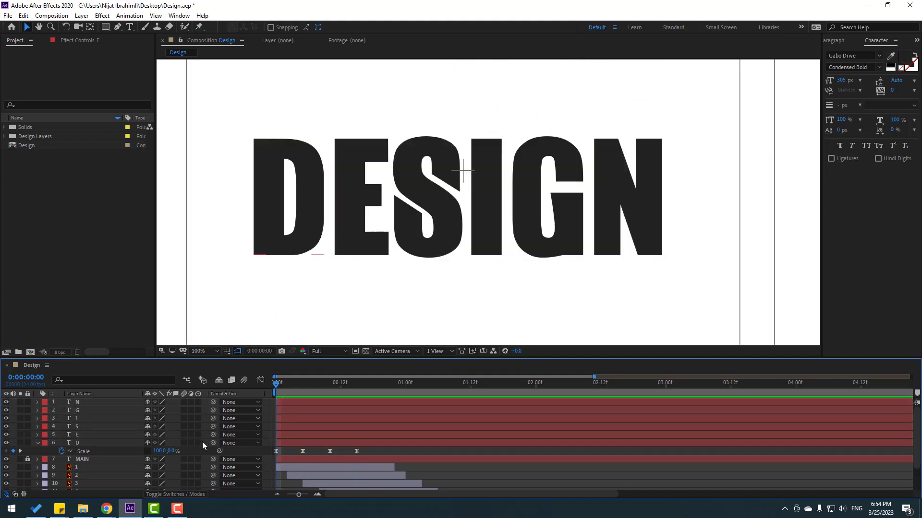
Step: Offset layers E, S, I, G and N so each starts a few frames after the previous
click(81, 435)
drag(282, 436, 358, 411)
click(85, 427)
click(83, 419)
click(88, 411)
click(85, 404)
drag(297, 407, 386, 405)
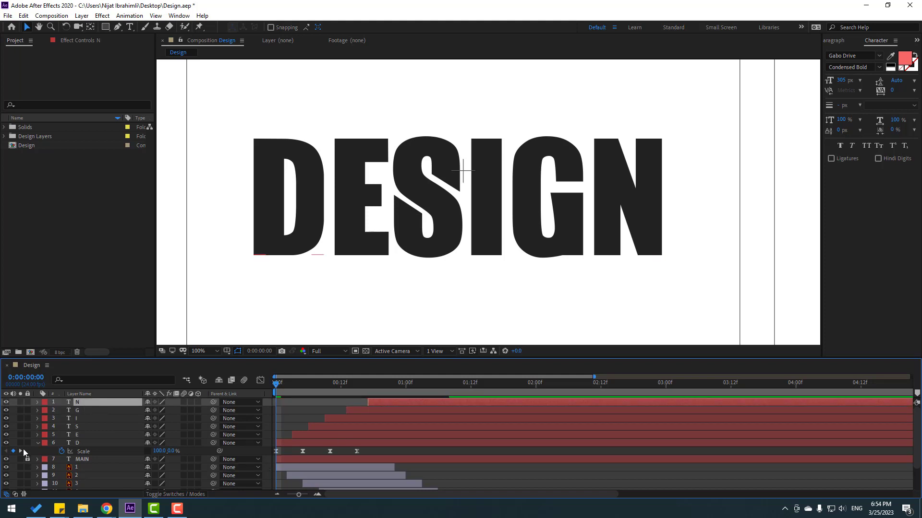
Step: Shift layers D through N later together so the letters pop in after the icons' entrance
click(37, 443)
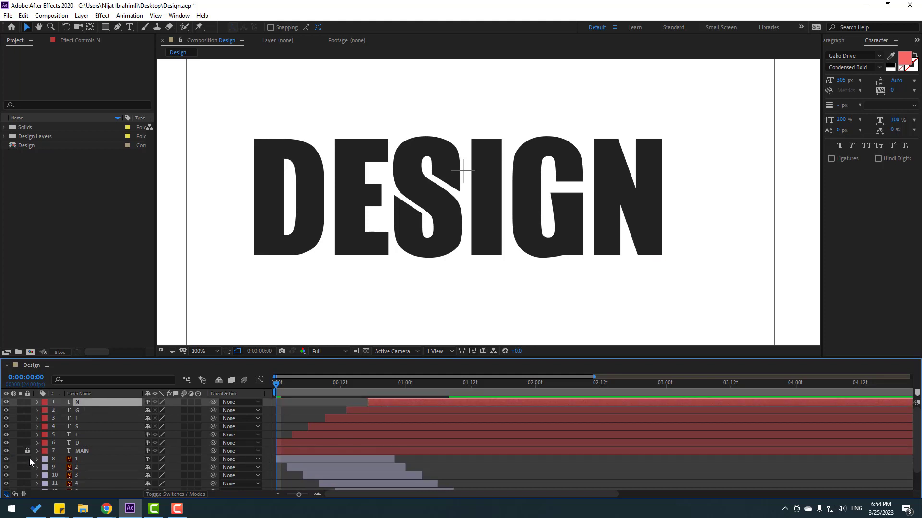
click(79, 442)
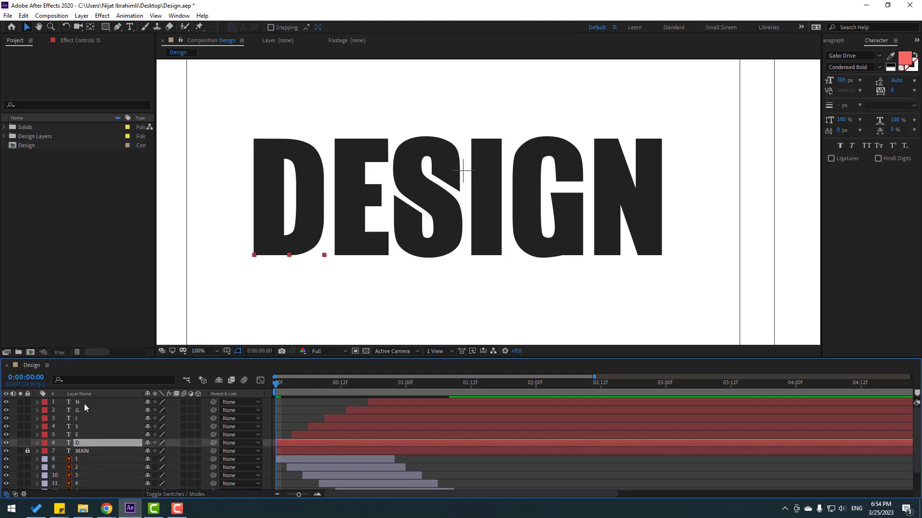
shift+click(84, 404)
drag(290, 443, 300, 444)
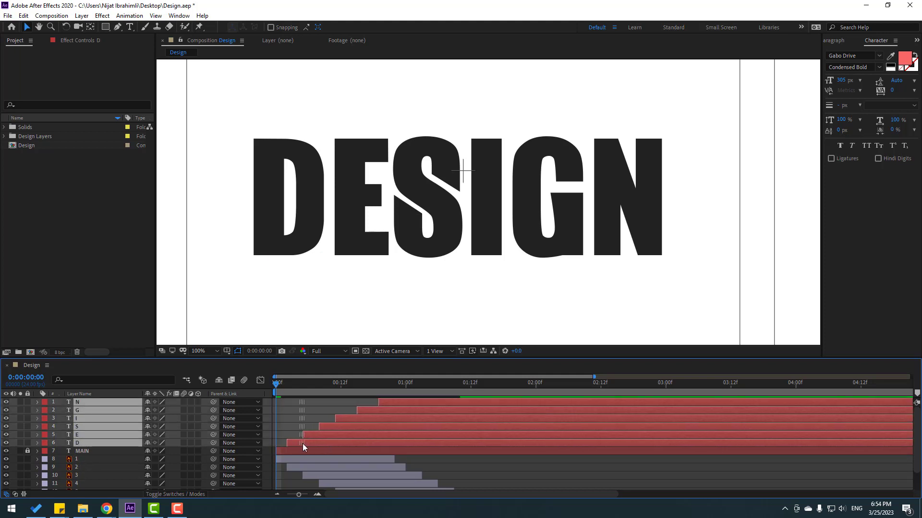
scroll(417, 295, down, 2)
drag(276, 389, 389, 394)
drag(312, 443, 390, 438)
drag(362, 384, 491, 387)
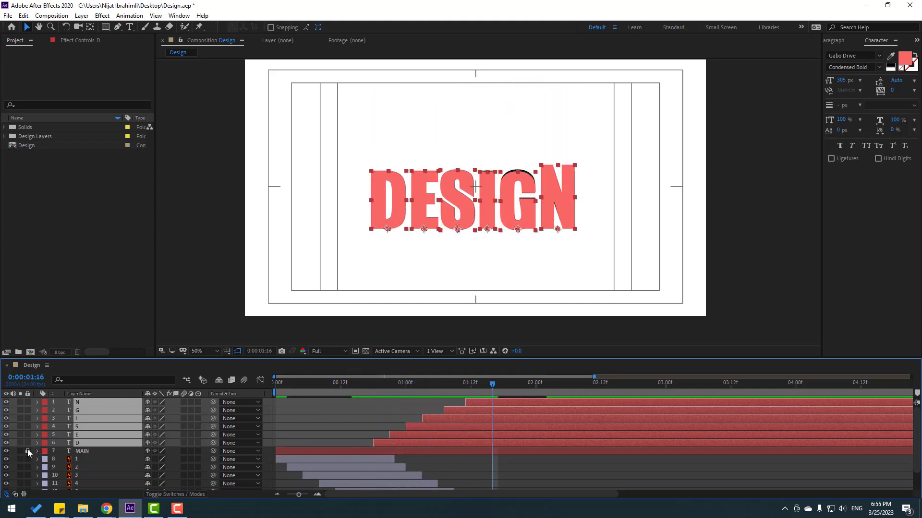
Step: Delete the MAIN text layer and preview the full animation
click(91, 453)
key(Delete)
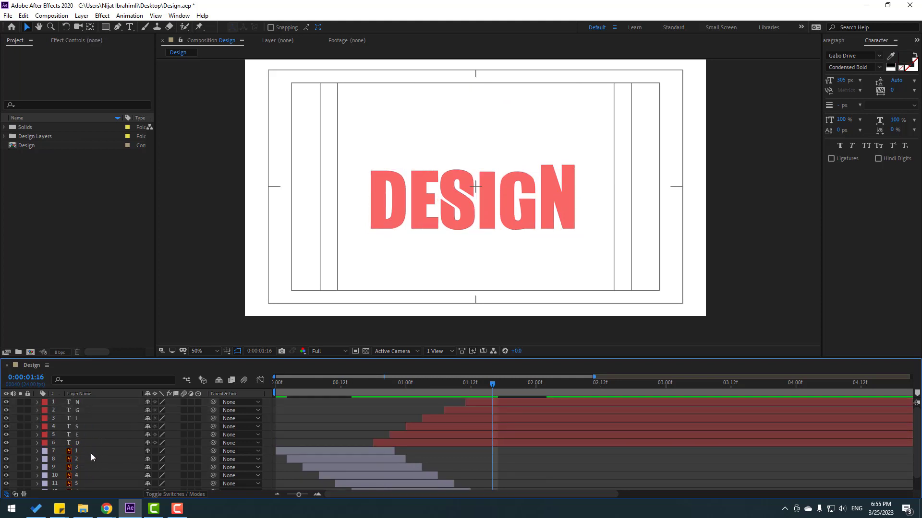
key(space)
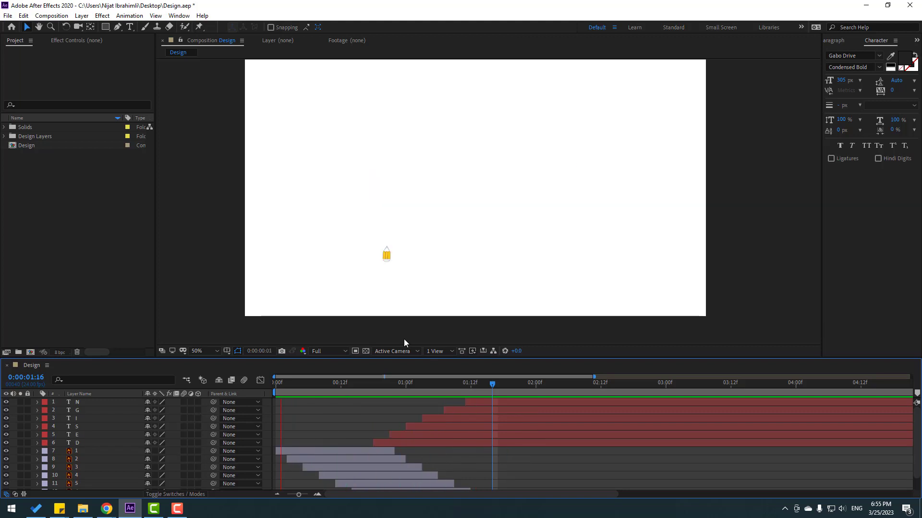
key(space)
Step: Hide the Title/Action Safe guides and enable motion blur on all layers
click(226, 351)
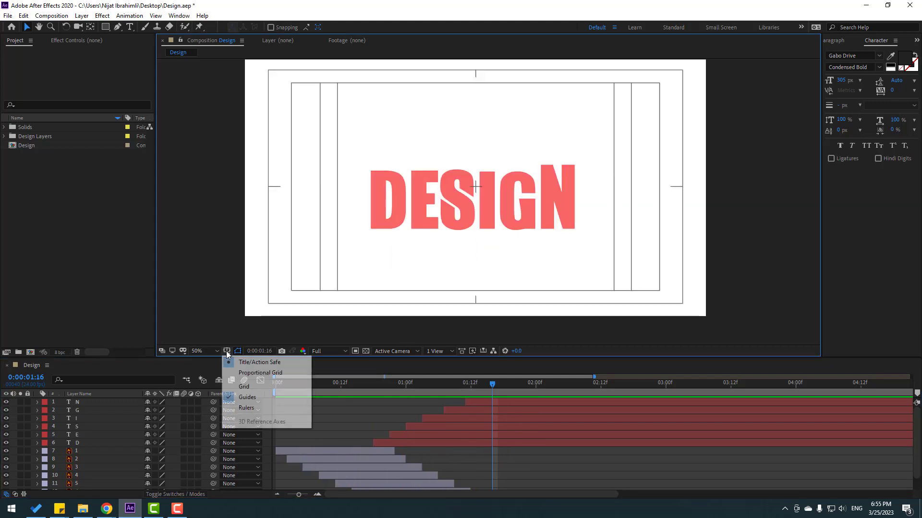
click(257, 361)
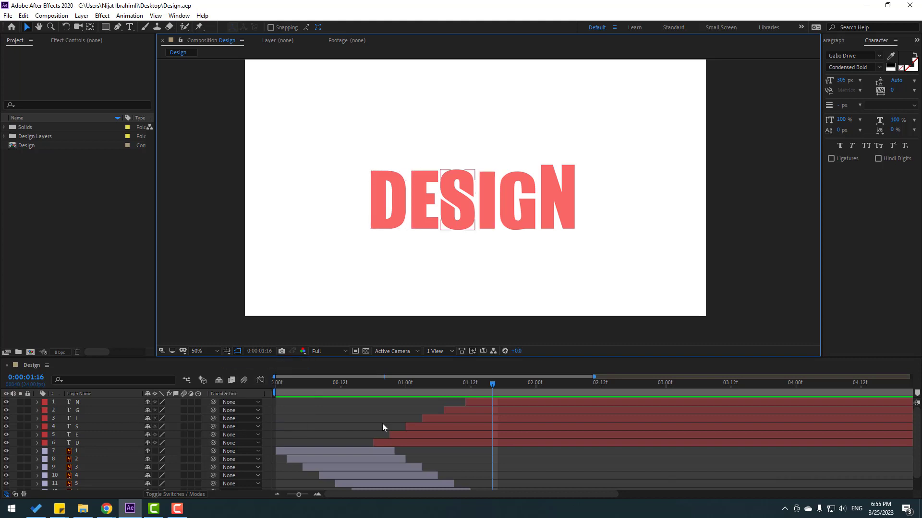
key(ctrl+a)
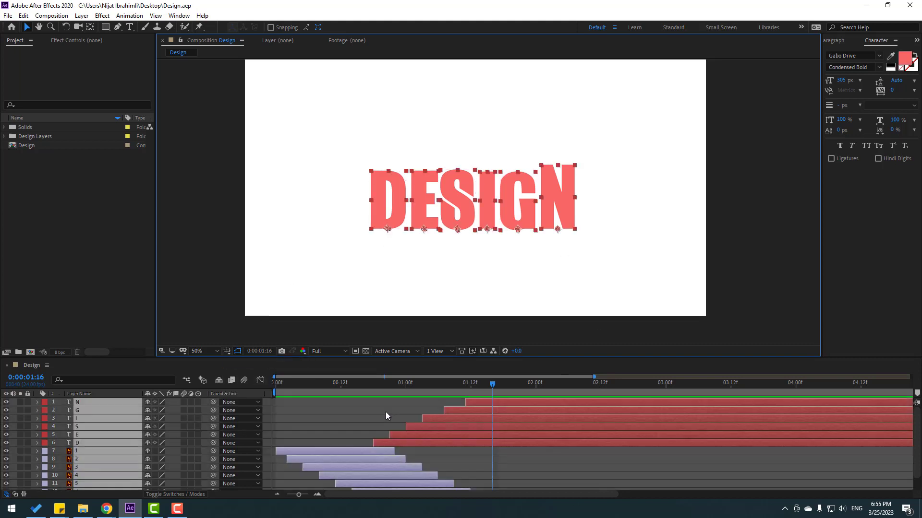
click(183, 402)
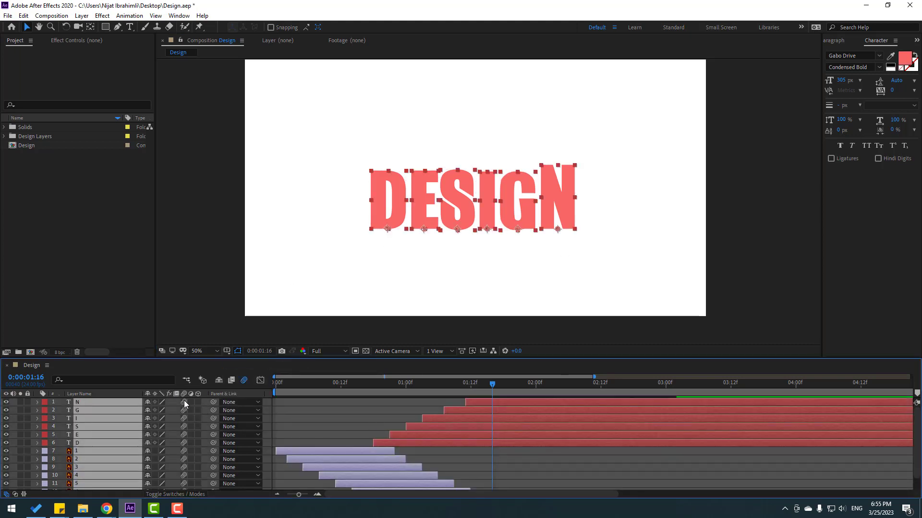